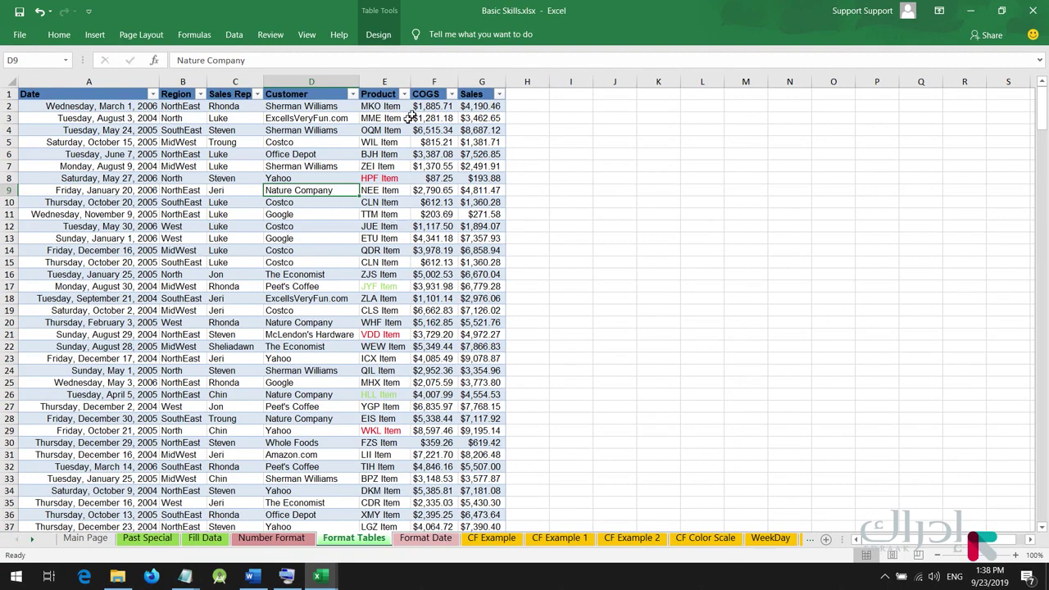
- Add a calculated column in H beside Sales, using SUM from H2 to add each row's COGS and Sales
drag(46, 102, 491, 524)
scroll(526, 193, up, 20)
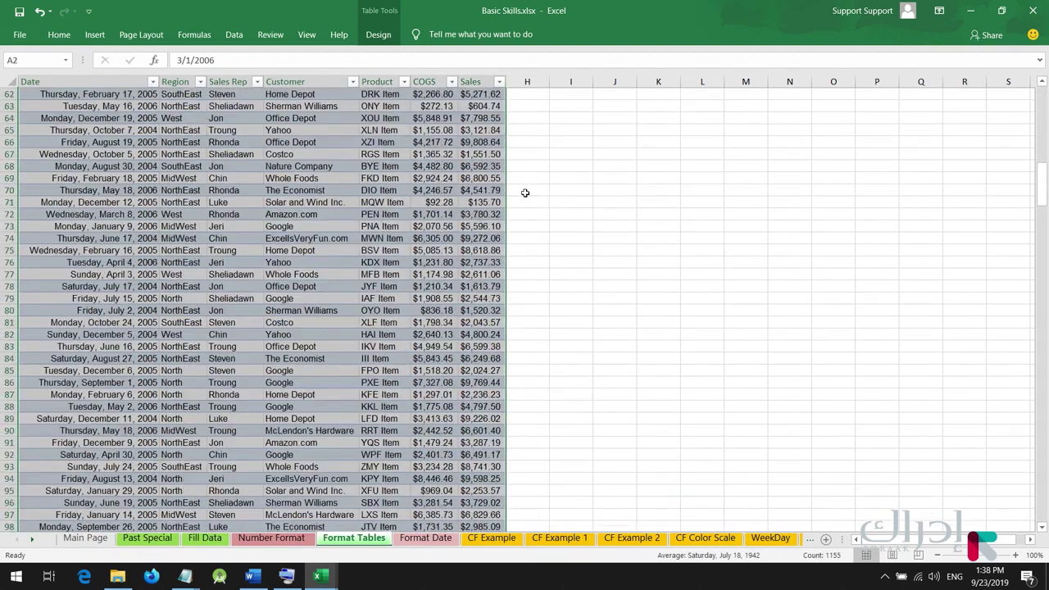
scroll(525, 193, up, 20)
click(516, 104)
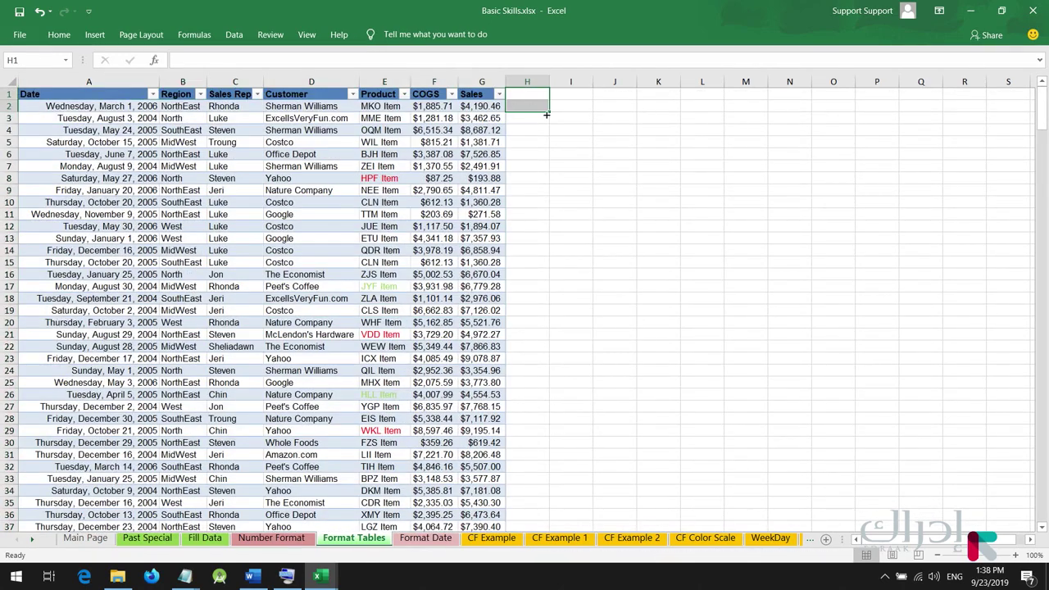
text(=SUM()
drag(434, 106, 484, 106)
key(Return)
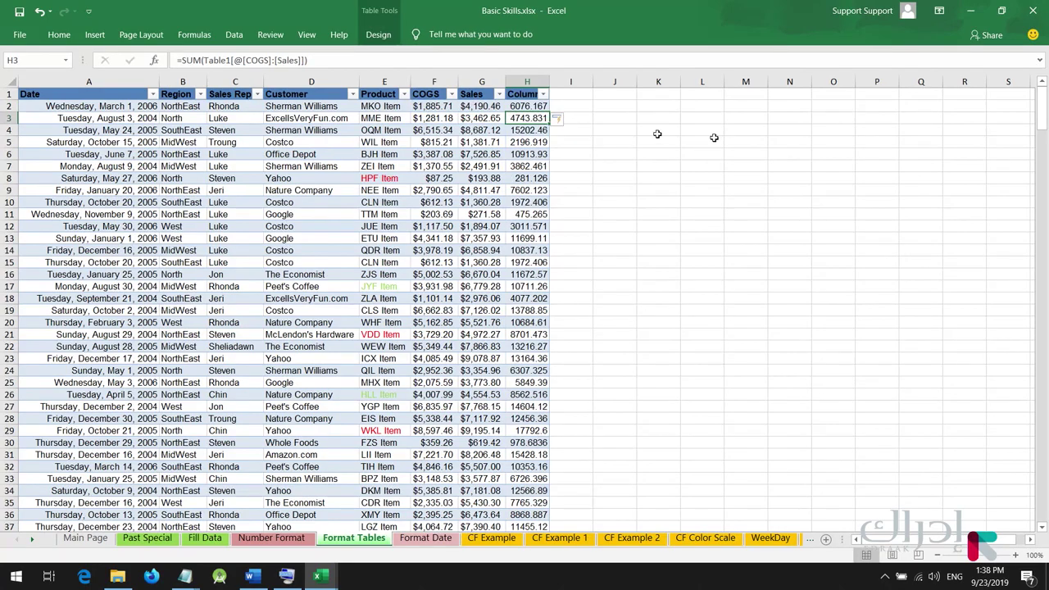
- Check the filled formulas in column H down to the table's last row and select the empty cells A356:H356 beneath it
scroll(528, 153, down, 20)
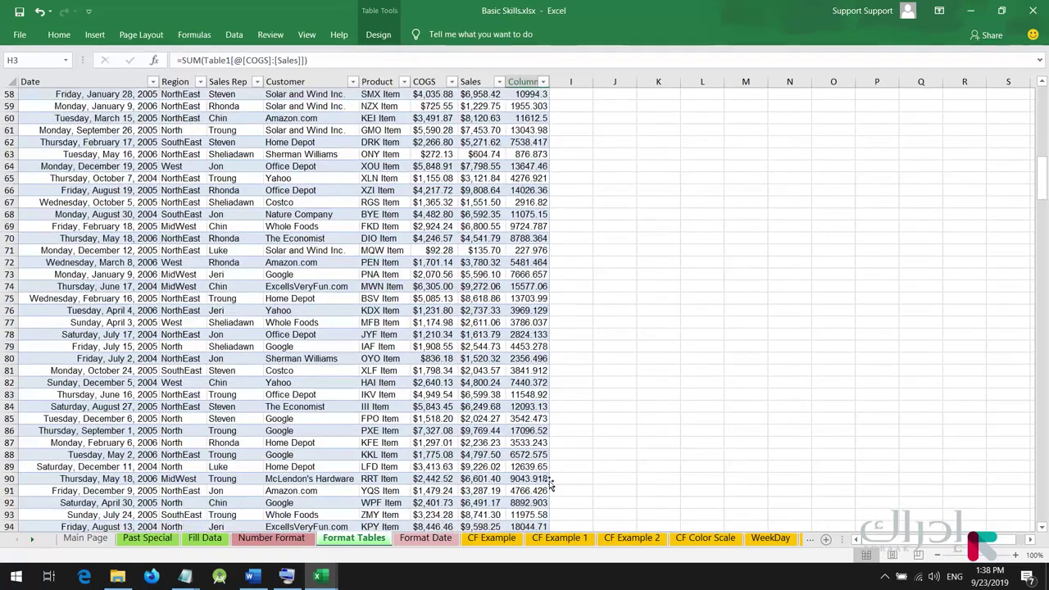
scroll(523, 507, down, 2)
scroll(516, 504, up, 20)
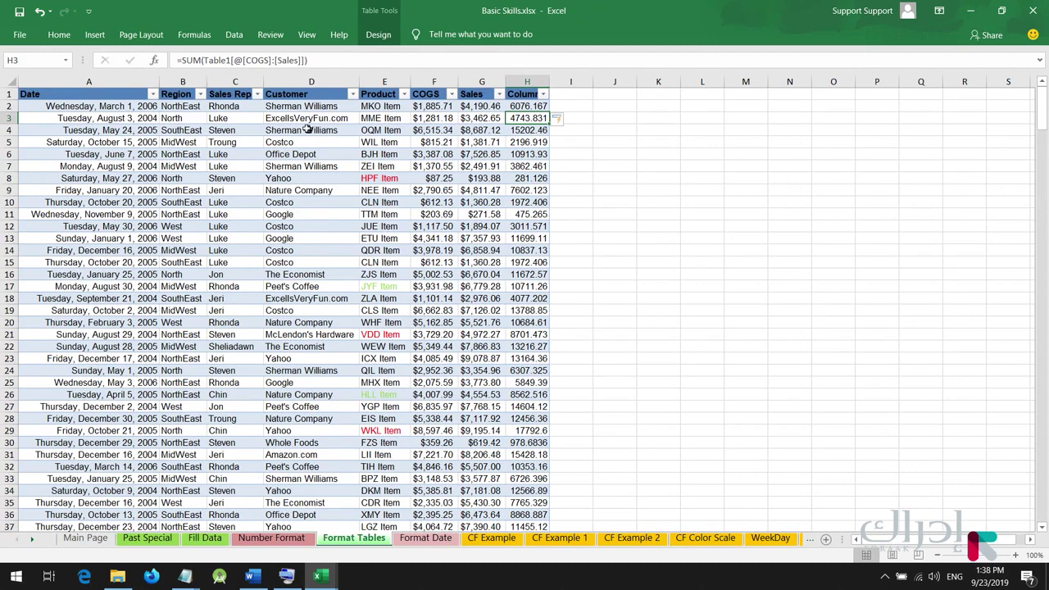
scroll(388, 107, down, 18)
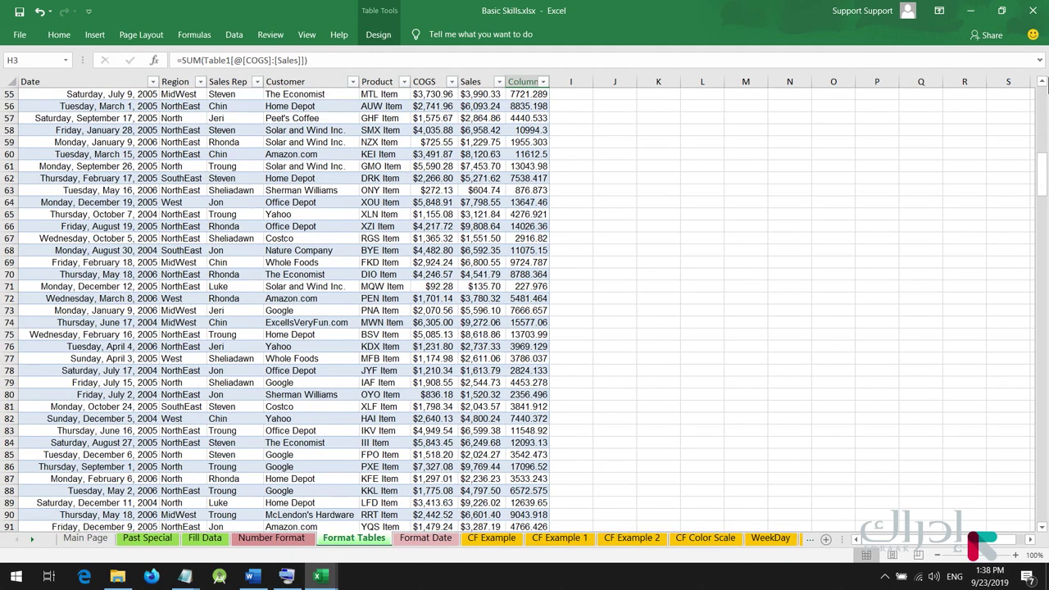
drag(1033, 159, 1034, 484)
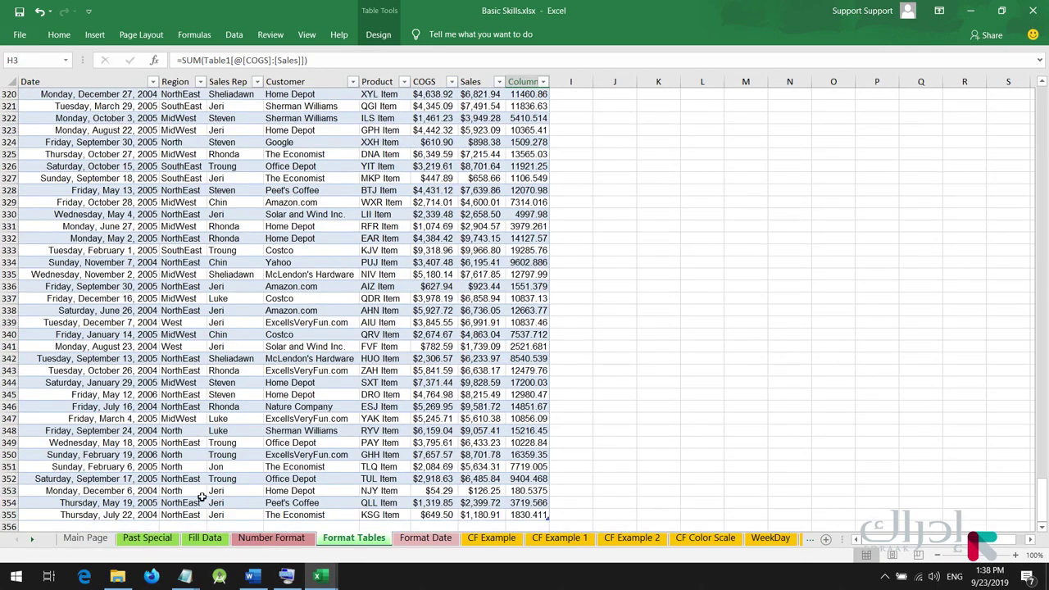
drag(51, 526, 517, 431)
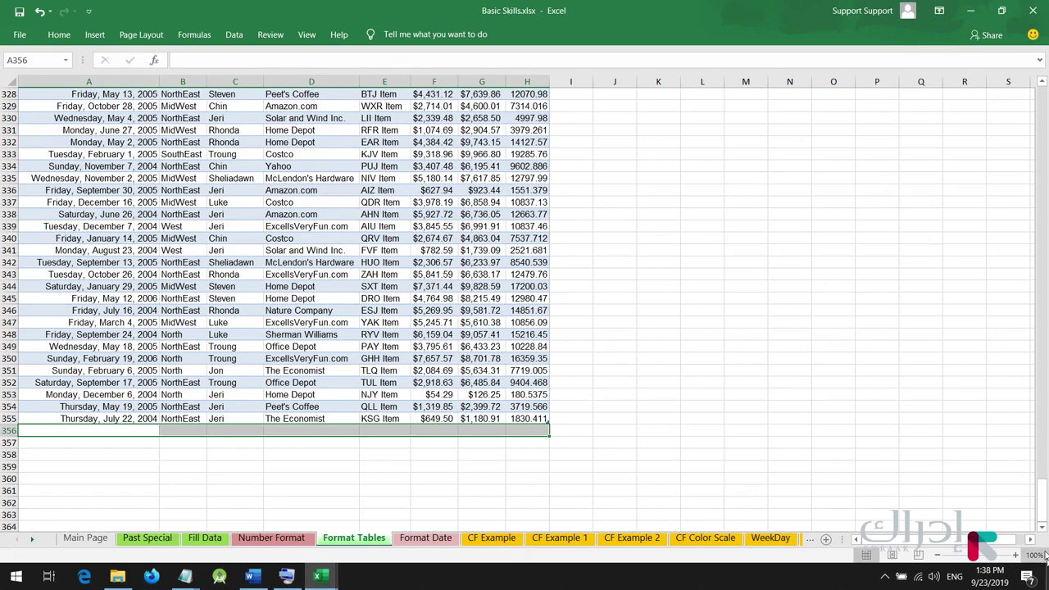
drag(1038, 501, 1040, 89)
- Apply the purple gridded style with banded rows from the Light group of table styles to the sales table
click(246, 190)
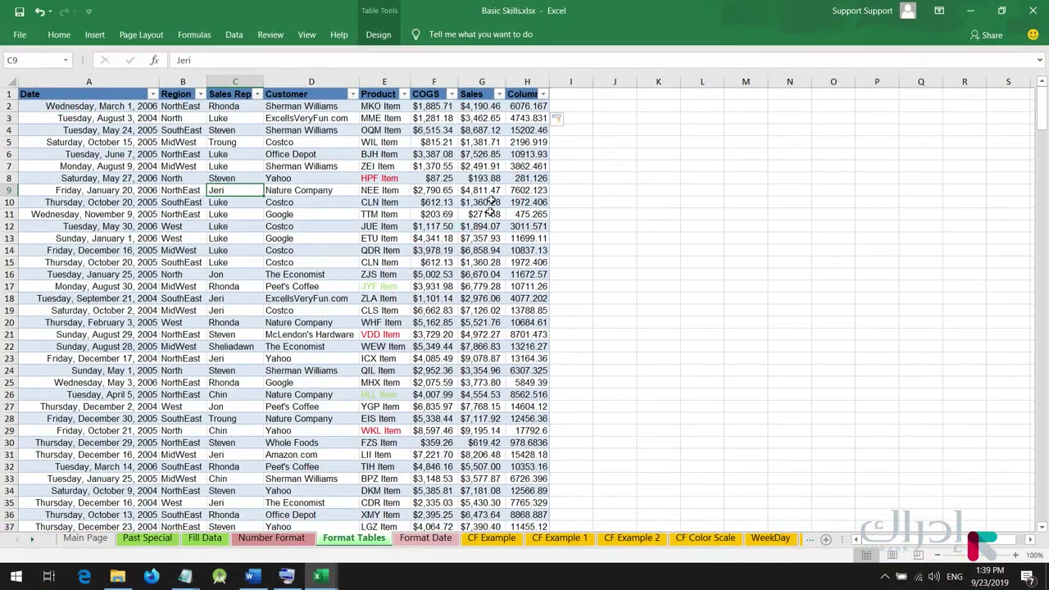
click(490, 189)
click(211, 237)
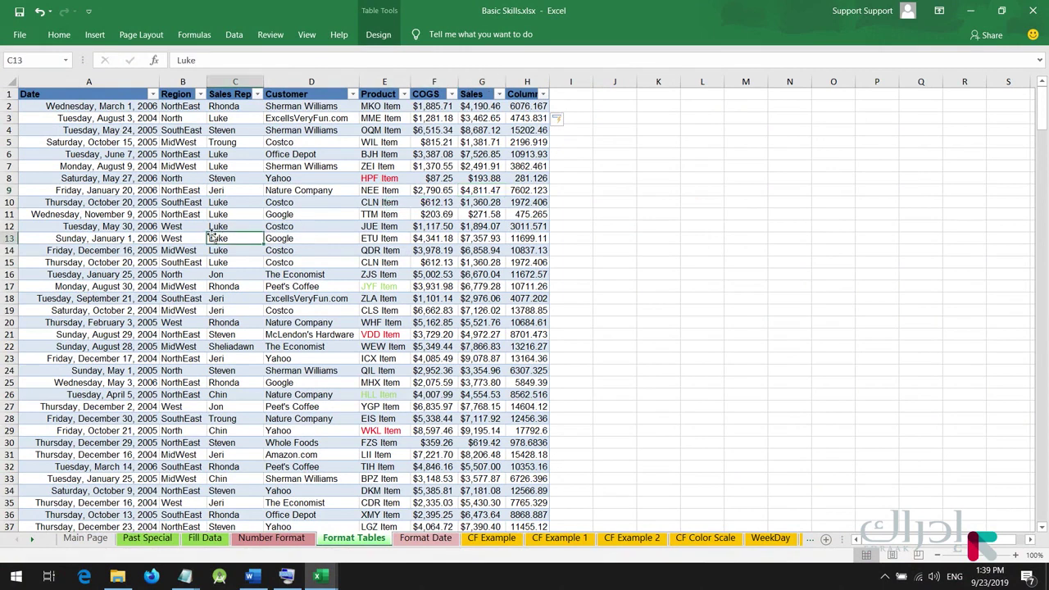
click(378, 34)
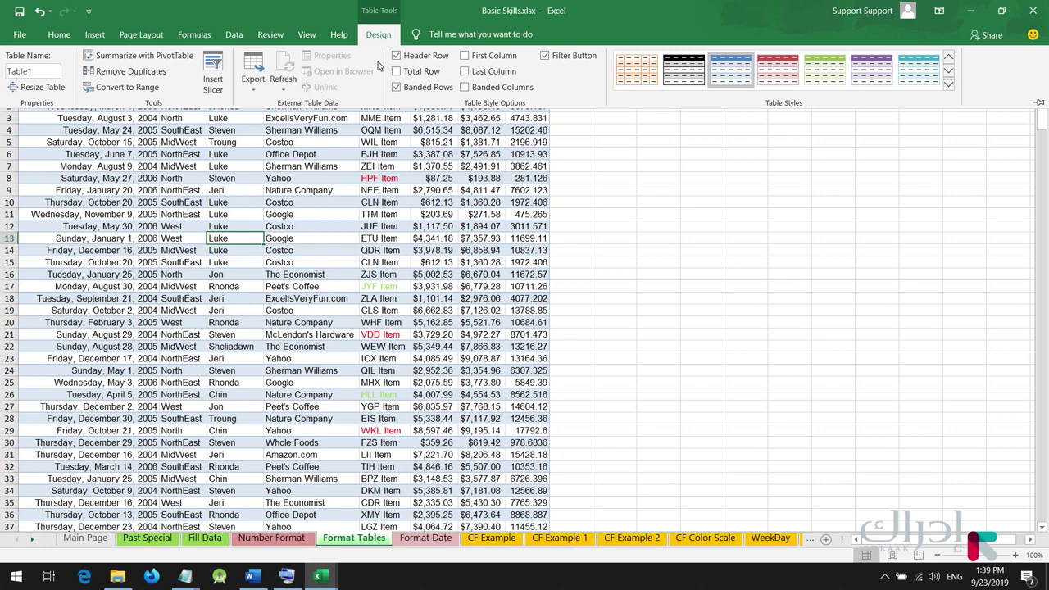
click(948, 86)
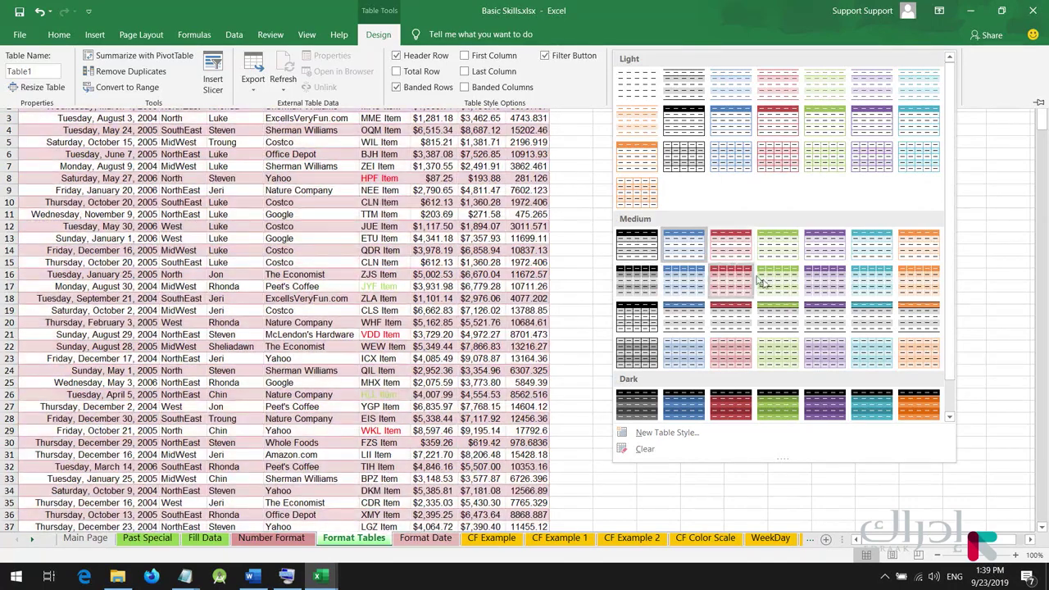
scroll(873, 277, down, 1)
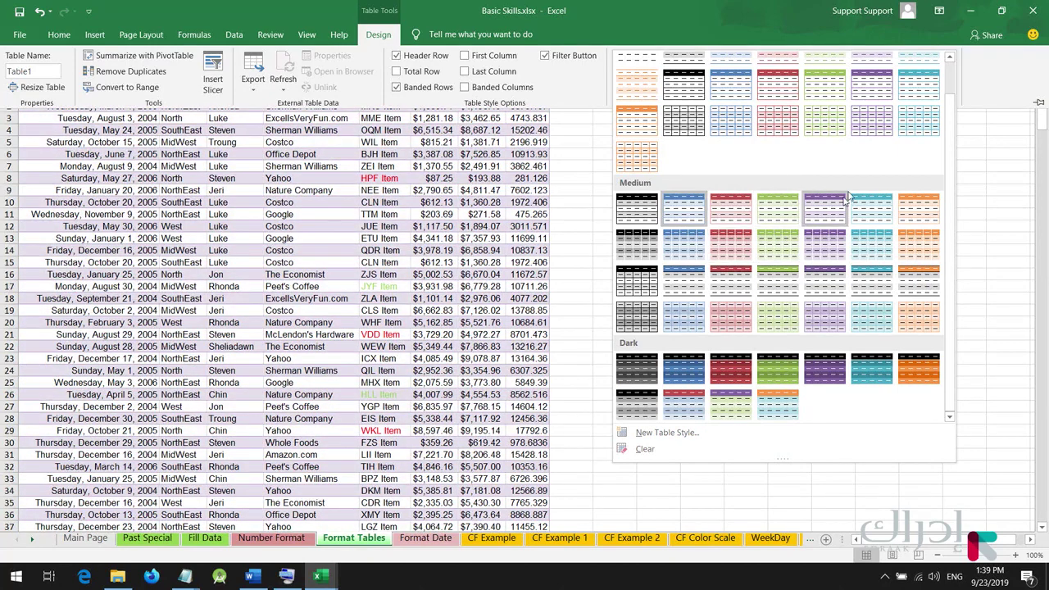
click(872, 128)
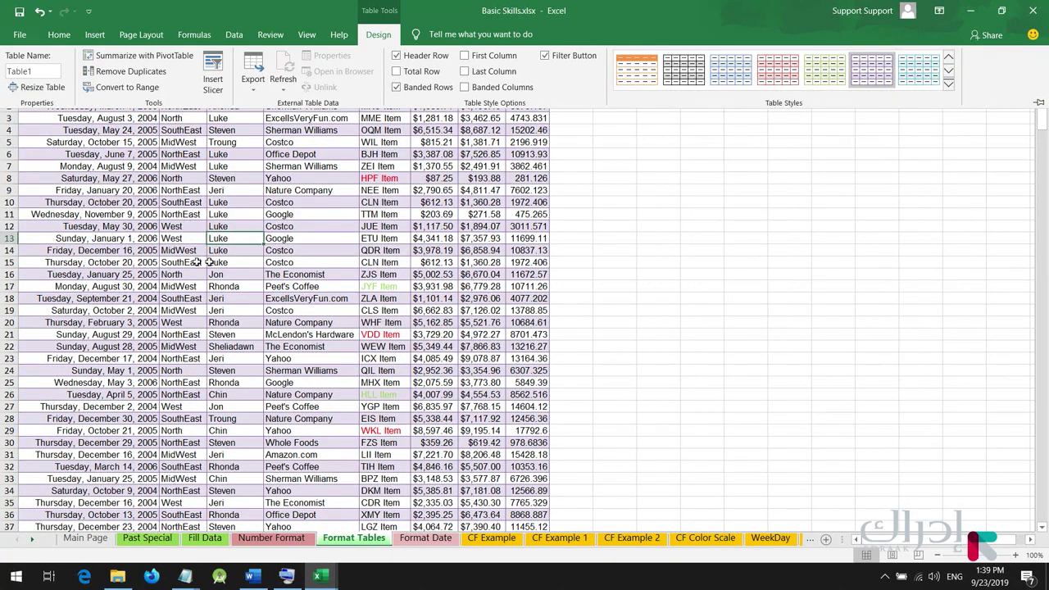
- Review the New Table Style options and the formatting settings for the Second Row Stripe element without creating a style
click(1014, 143)
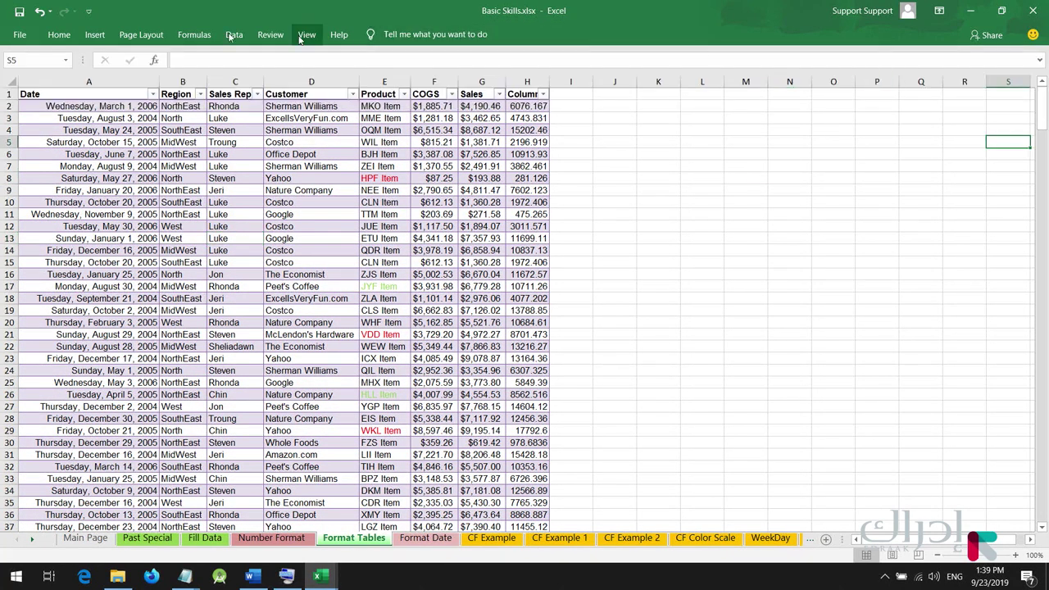
click(56, 36)
click(393, 289)
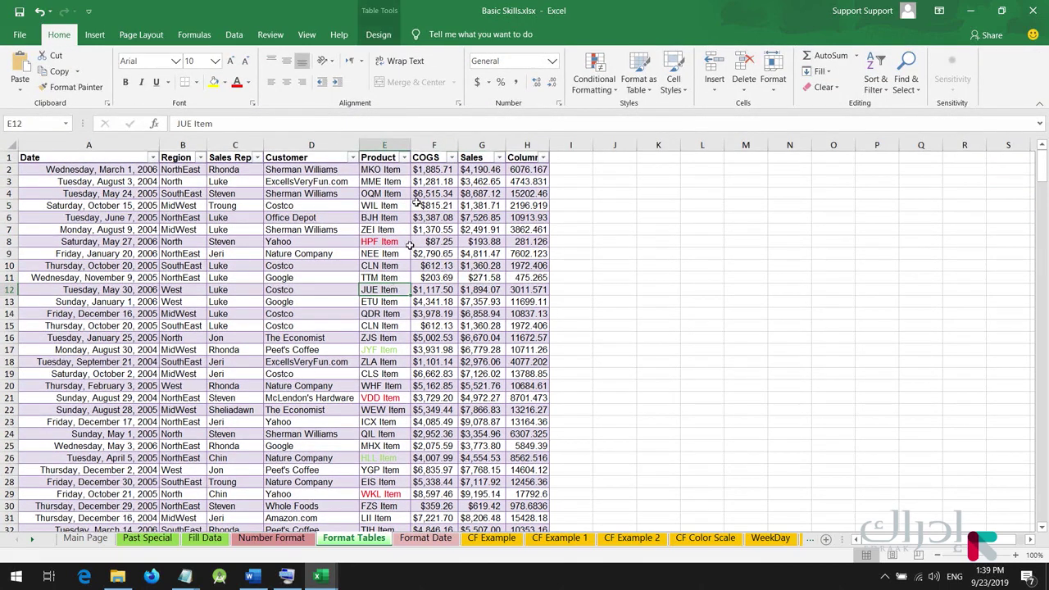
click(385, 33)
click(951, 94)
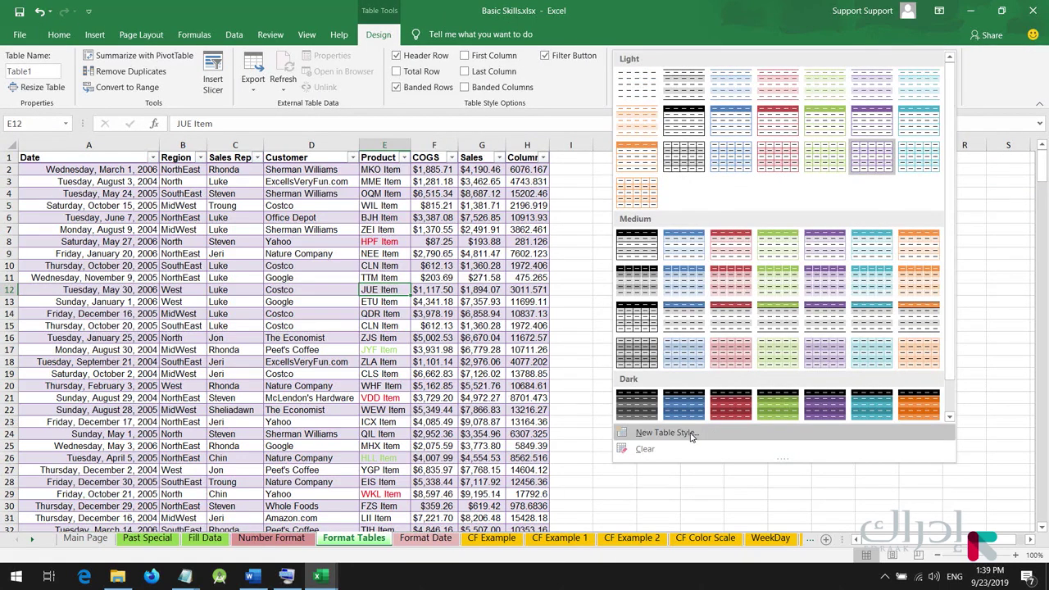
click(696, 434)
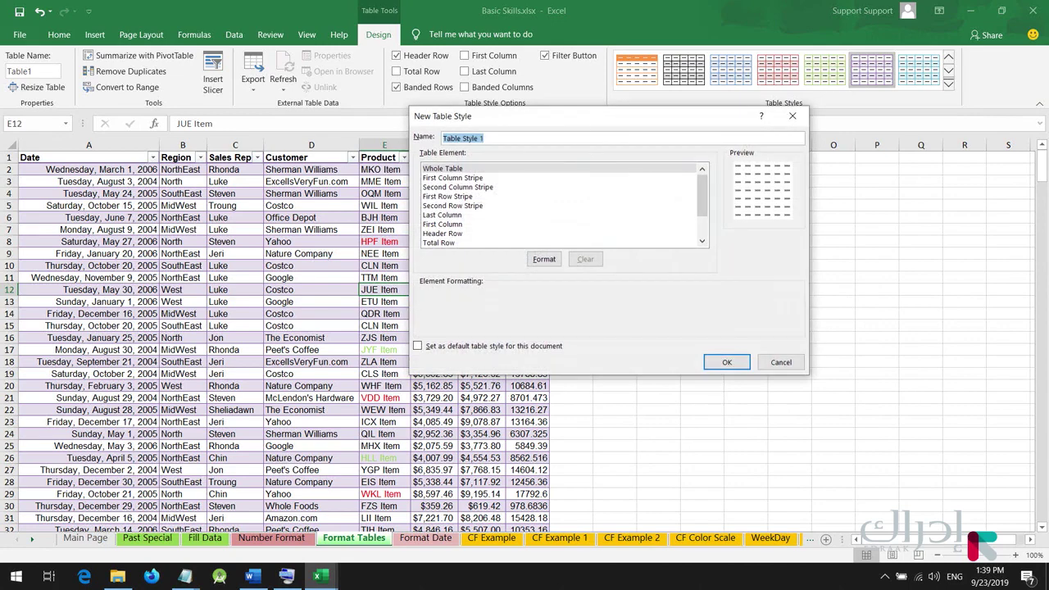
drag(714, 115, 631, 96)
click(531, 150)
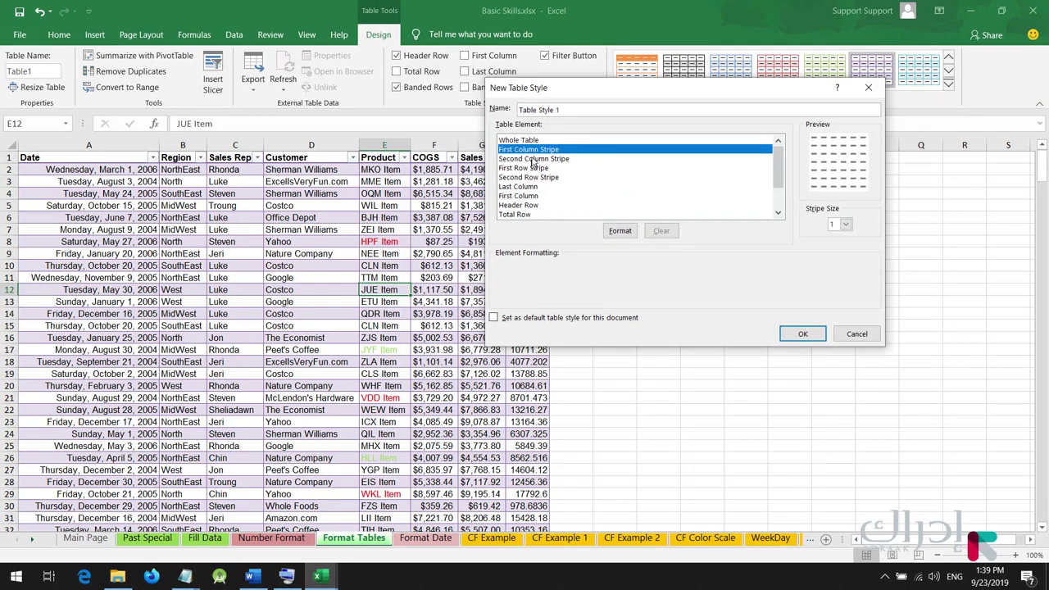
click(528, 178)
click(607, 231)
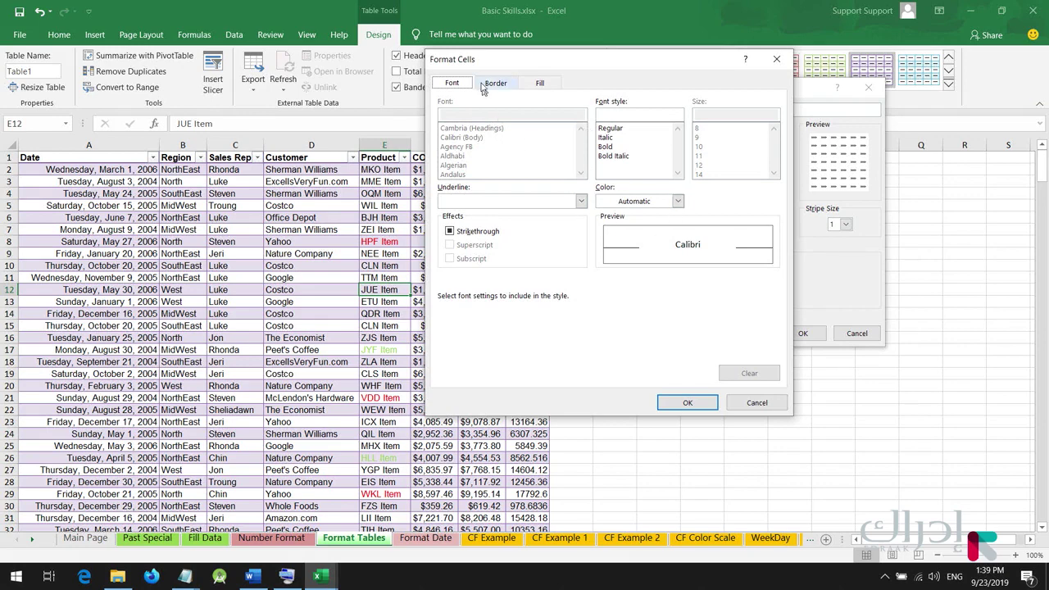
click(756, 402)
click(857, 333)
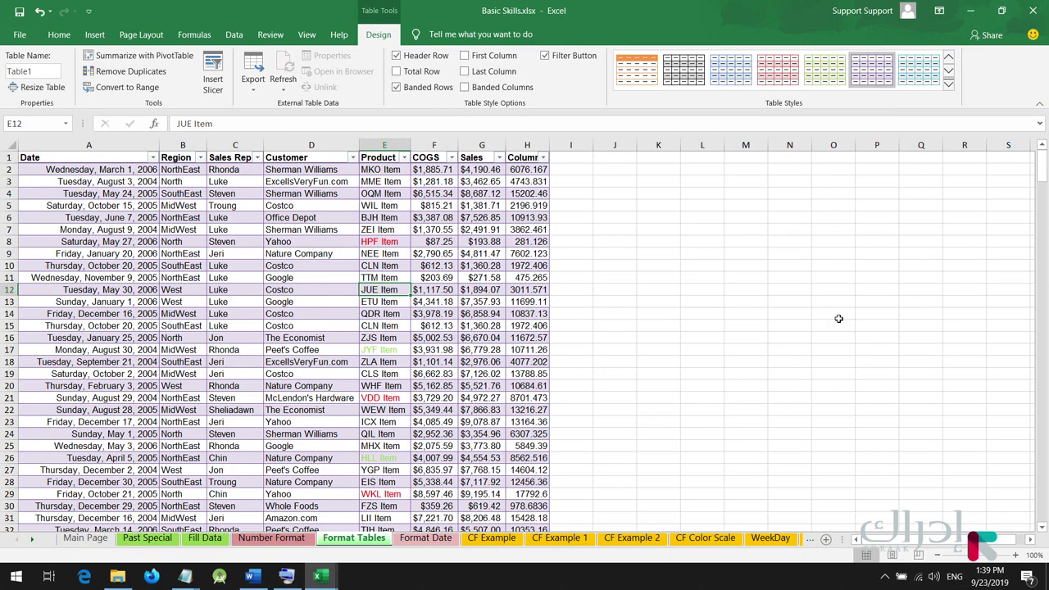
- Turn the table's header row off and back on, and select the header cells A1:H1
click(434, 242)
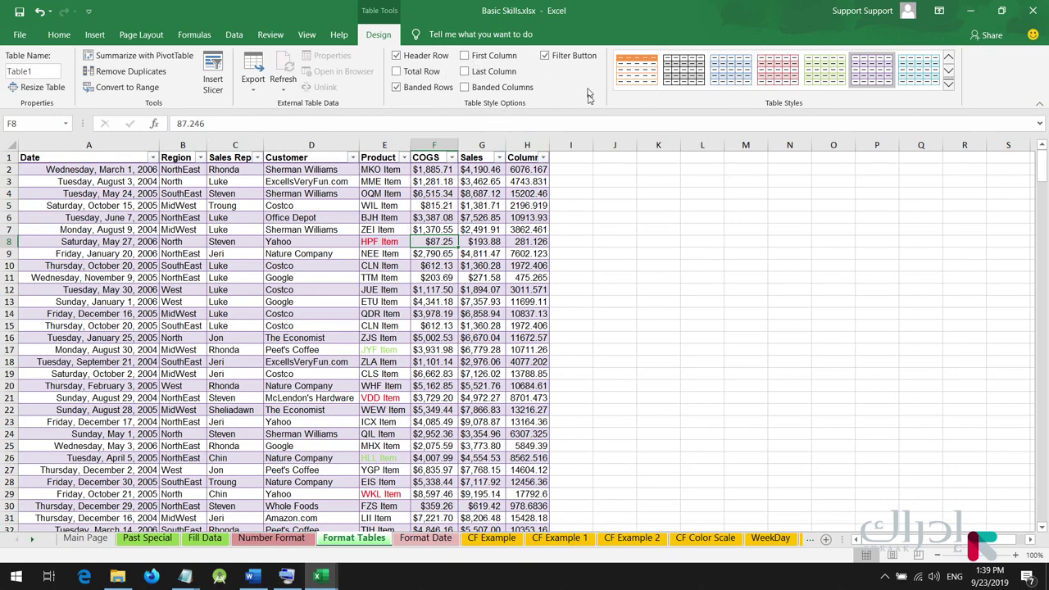
click(397, 55)
click(422, 57)
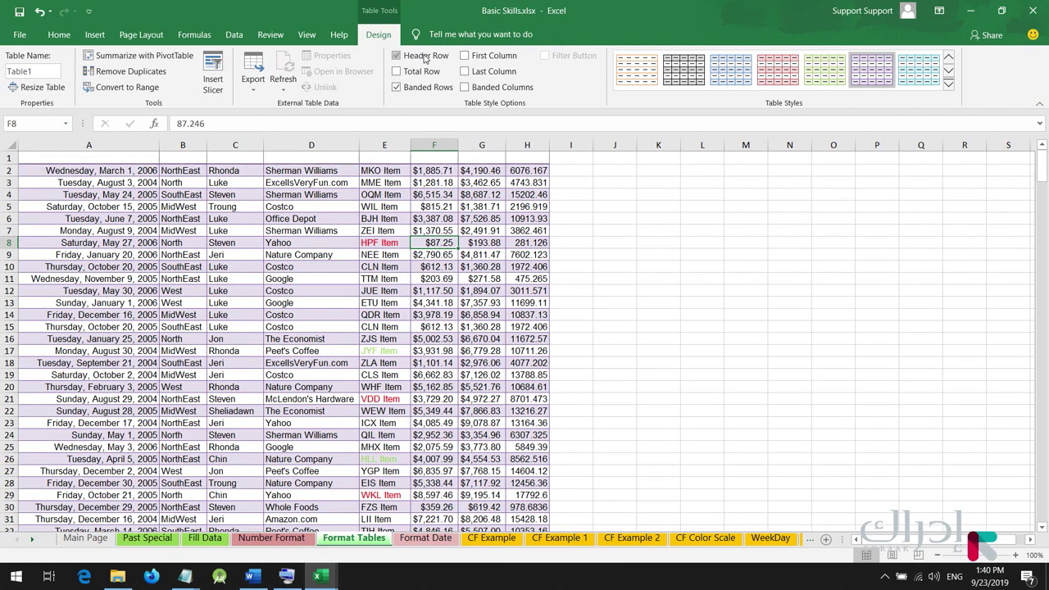
drag(104, 161, 516, 139)
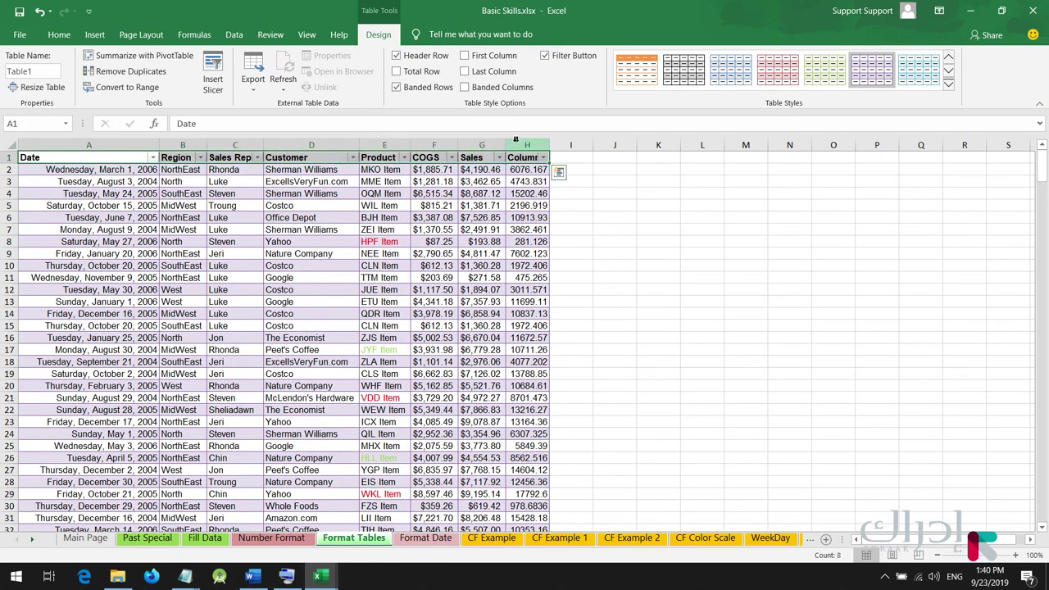
- Turn off the table's banded rows, select the data cells in row 3, and turn the banding back on
click(438, 90)
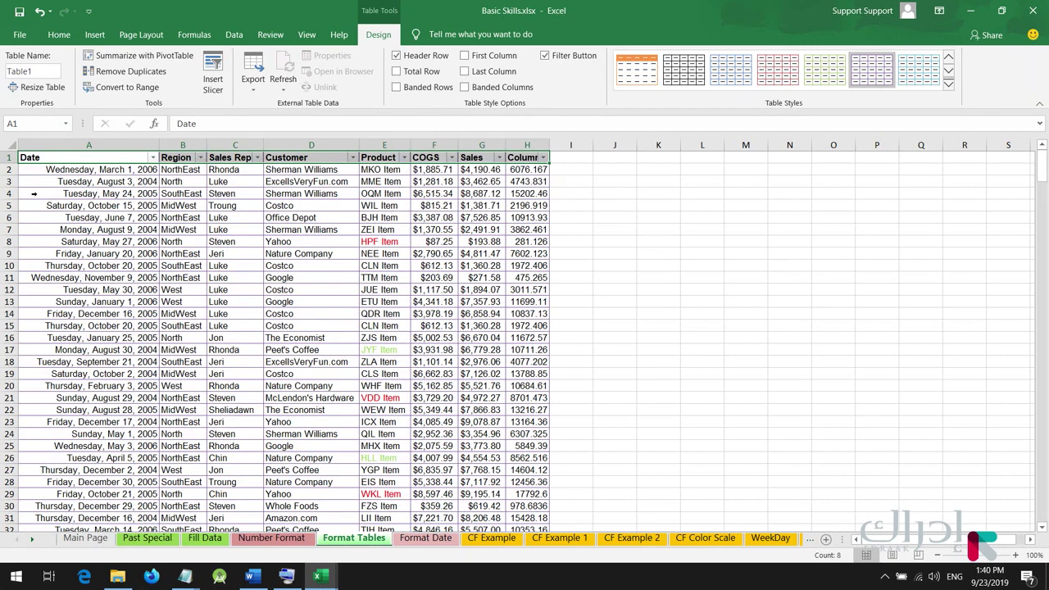
drag(70, 170, 447, 173)
click(516, 182)
click(8, 182)
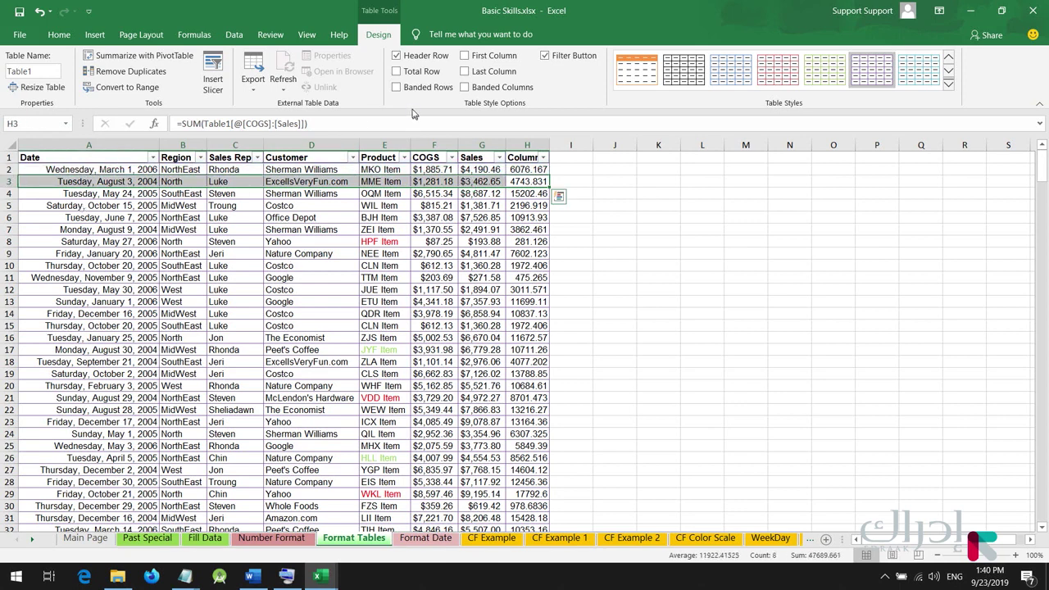
click(414, 88)
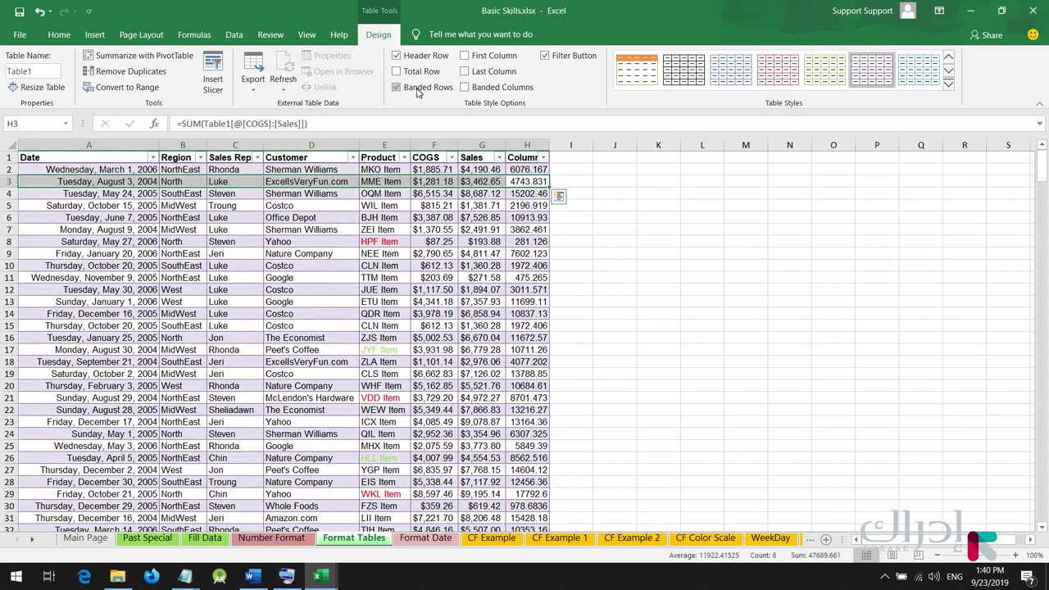
- Select cells in several rows to compare the banding, and toggle banded rows off and on once more
click(172, 231)
click(52, 181)
click(90, 229)
click(90, 349)
click(90, 374)
click(183, 217)
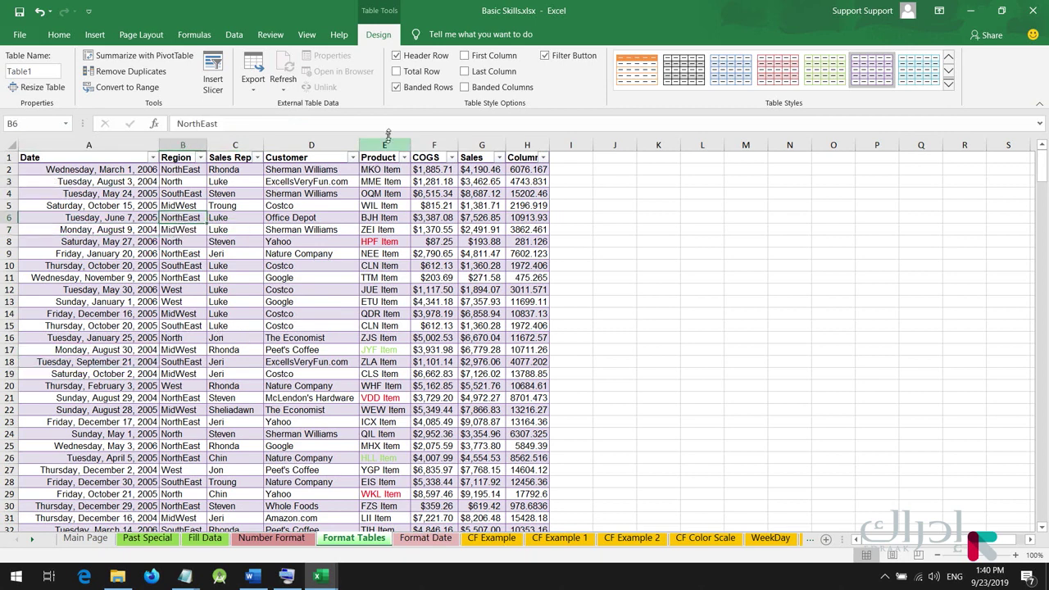
click(402, 89)
click(402, 89)
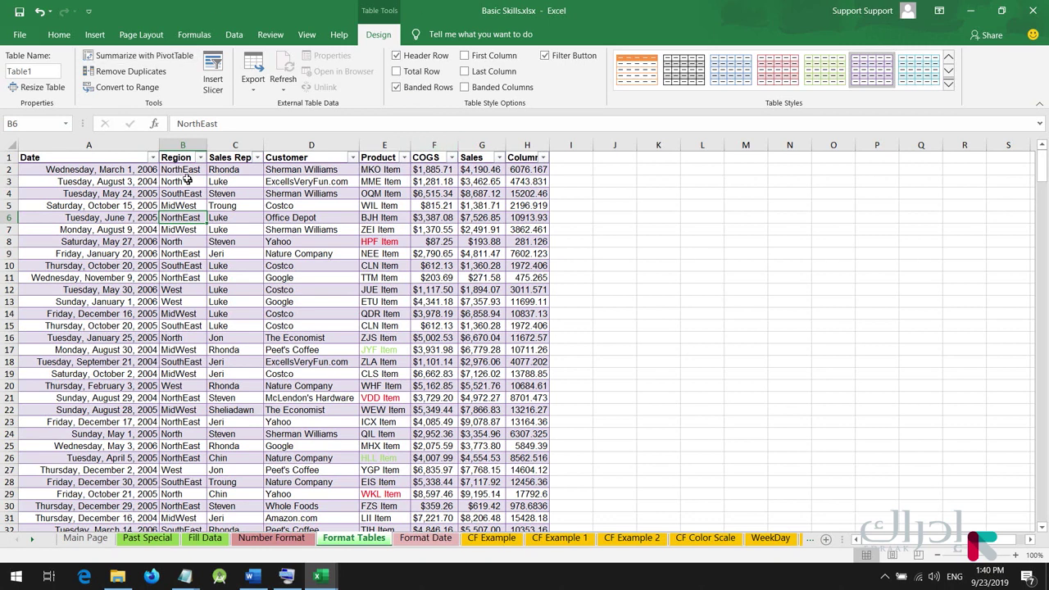
- Turn on last-column emphasis, add a total row to the table, and select the total row's cells A356:H356
click(509, 87)
click(491, 72)
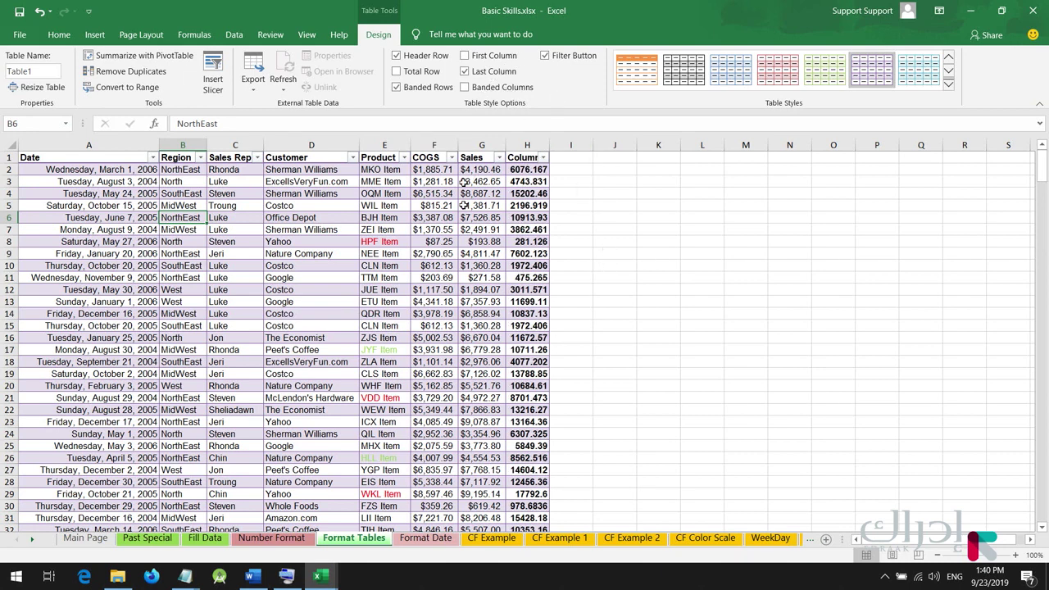
click(397, 71)
drag(33, 301, 508, 305)
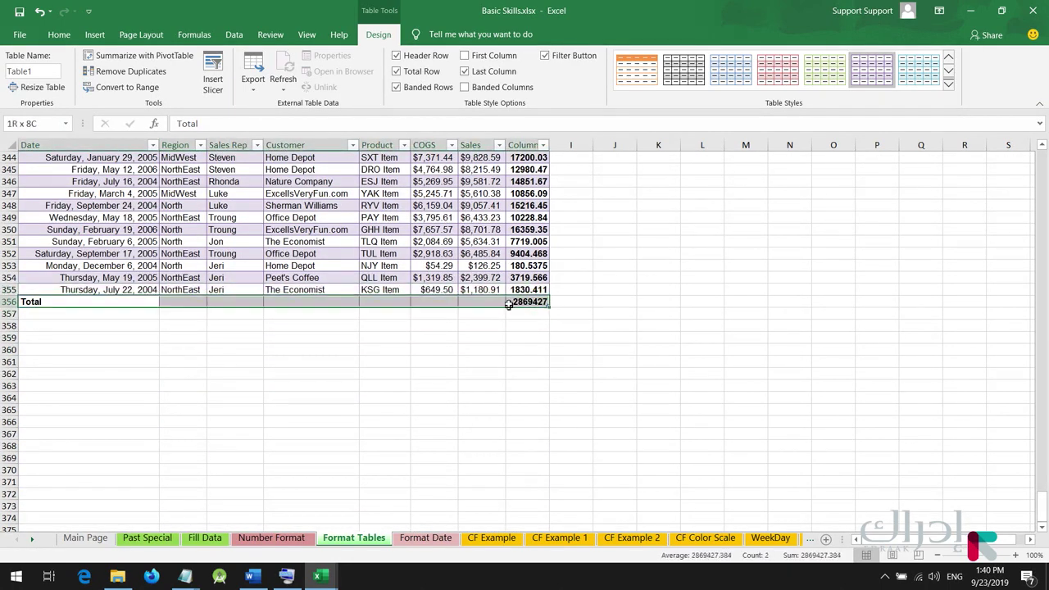
click(181, 302)
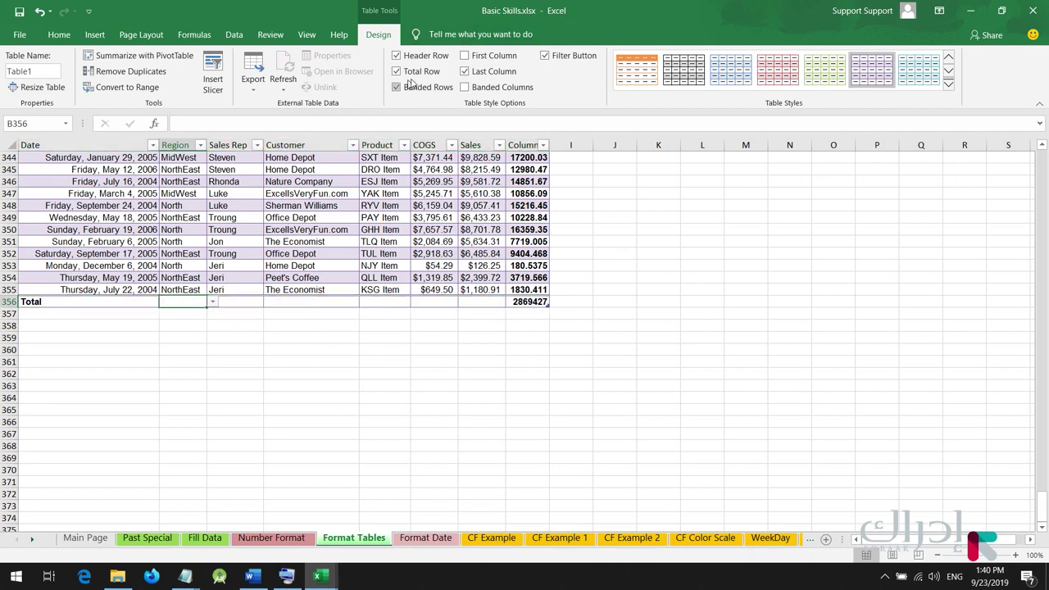
drag(56, 305, 526, 301)
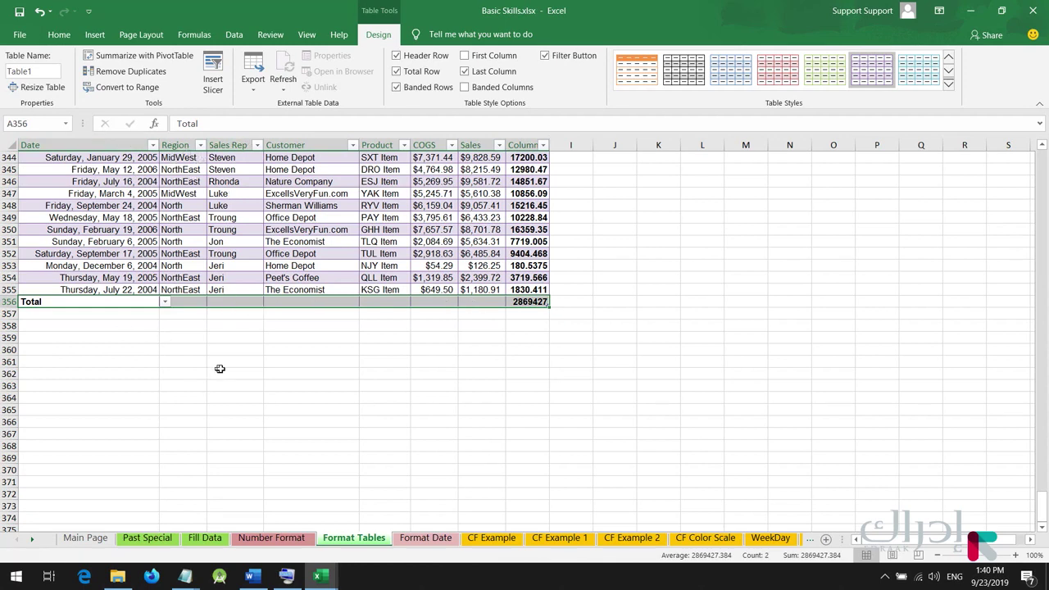
- Set the Region column's cell in the total row to the Count function
click(164, 205)
click(189, 298)
click(212, 303)
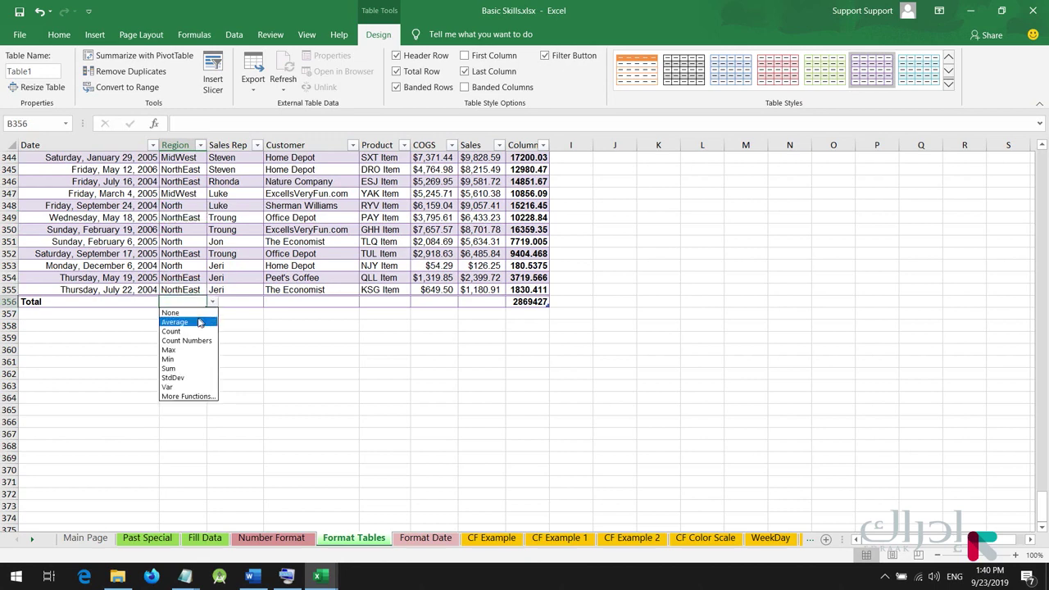
click(192, 330)
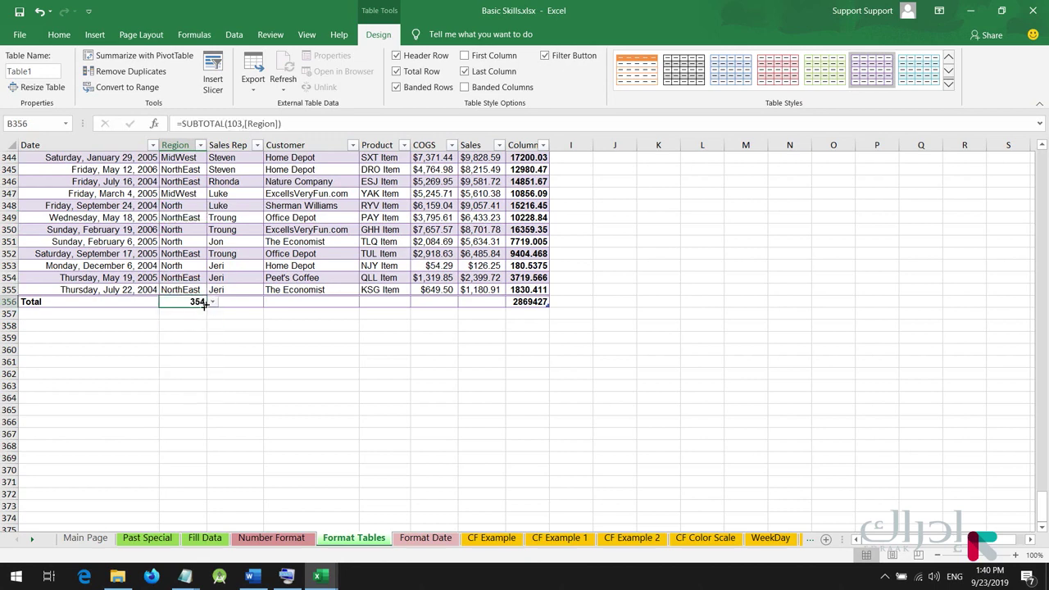
- Try the Average and Sum functions in the Region column's total cell, and set it back to Count
click(212, 303)
click(193, 321)
click(213, 302)
click(172, 368)
click(212, 302)
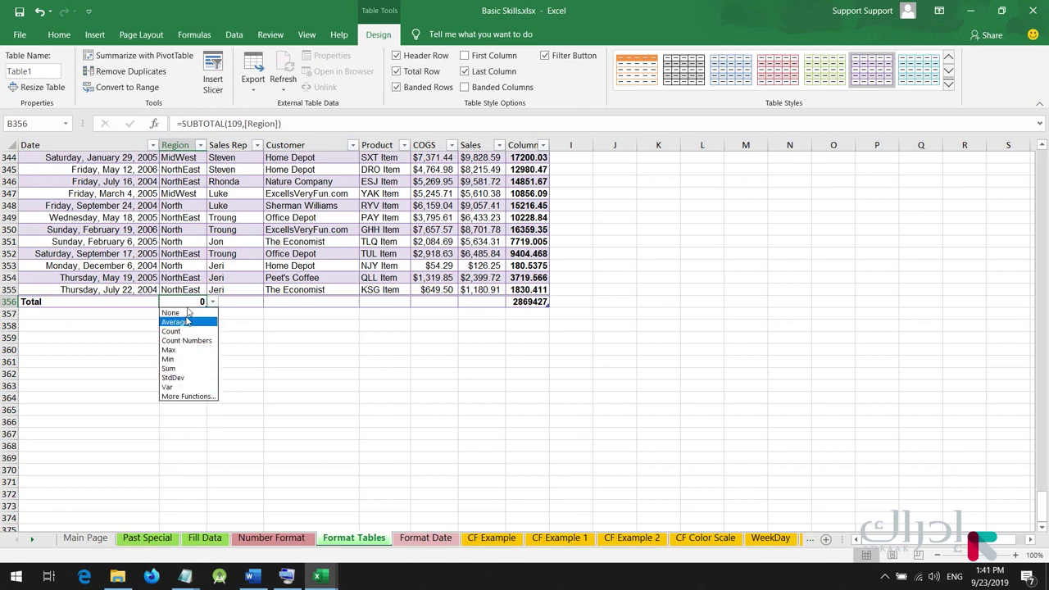
click(174, 331)
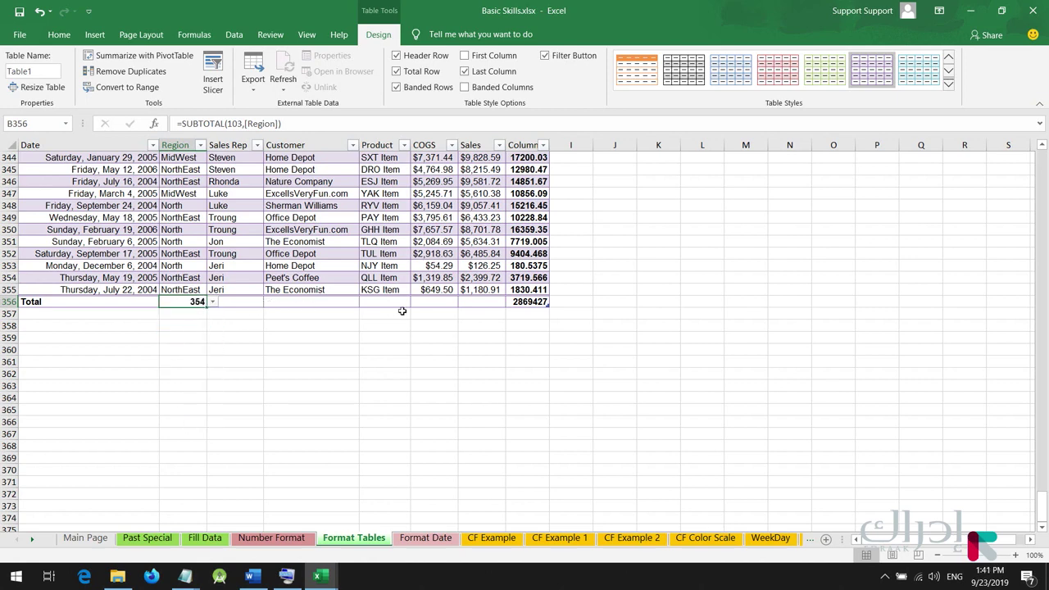
- Set the Sales column's total cell to the Sum function, and autofit the Sales column's width
click(480, 302)
click(509, 302)
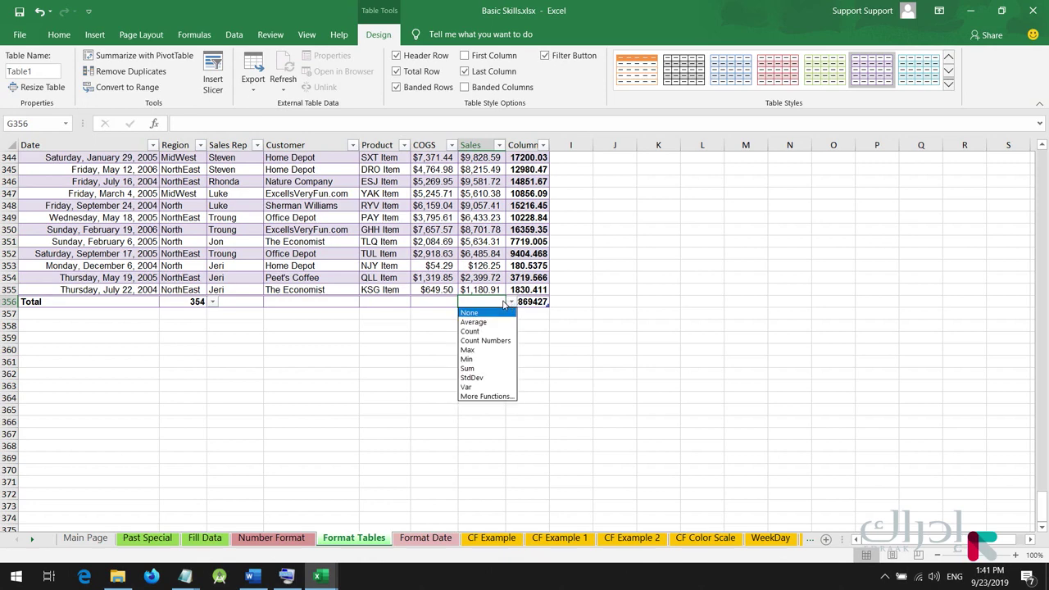
click(480, 368)
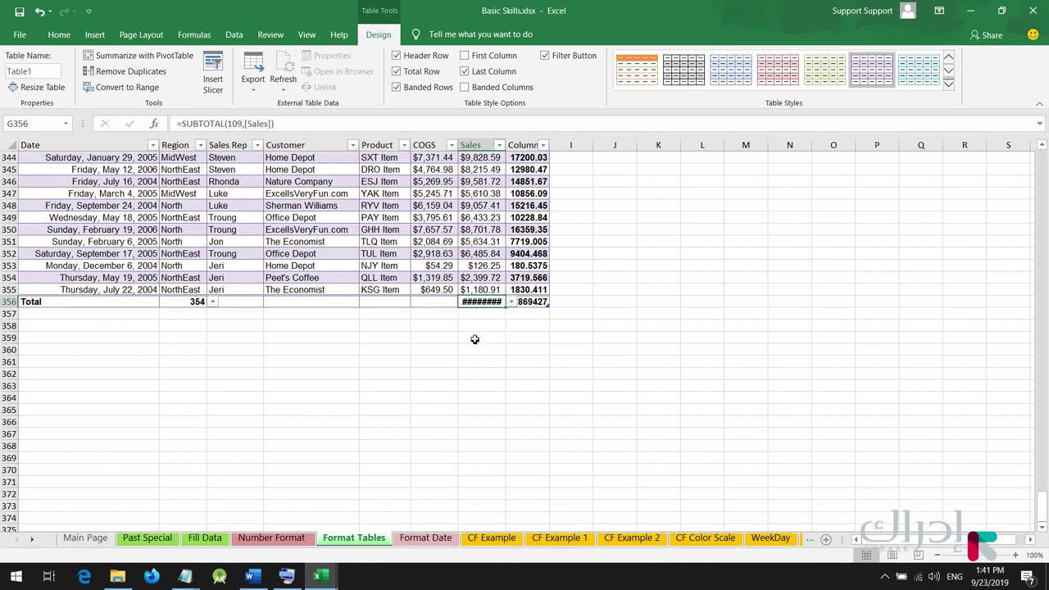
double_click(505, 145)
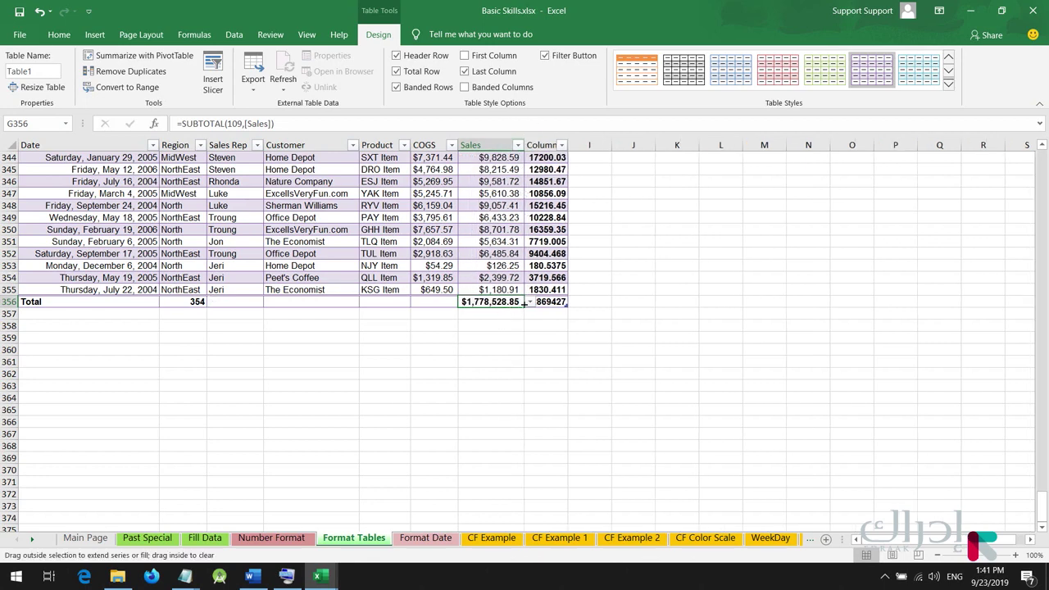
- Look through the additional functions offered for the Sales total cell, and close the list without choosing one
click(528, 303)
click(485, 396)
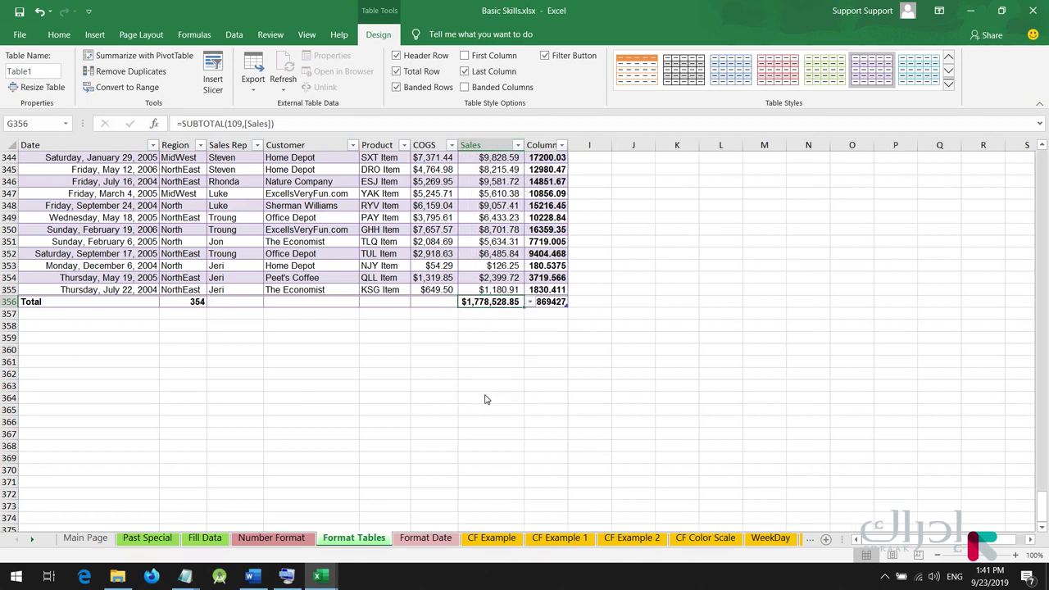
scroll(597, 228, down, 1)
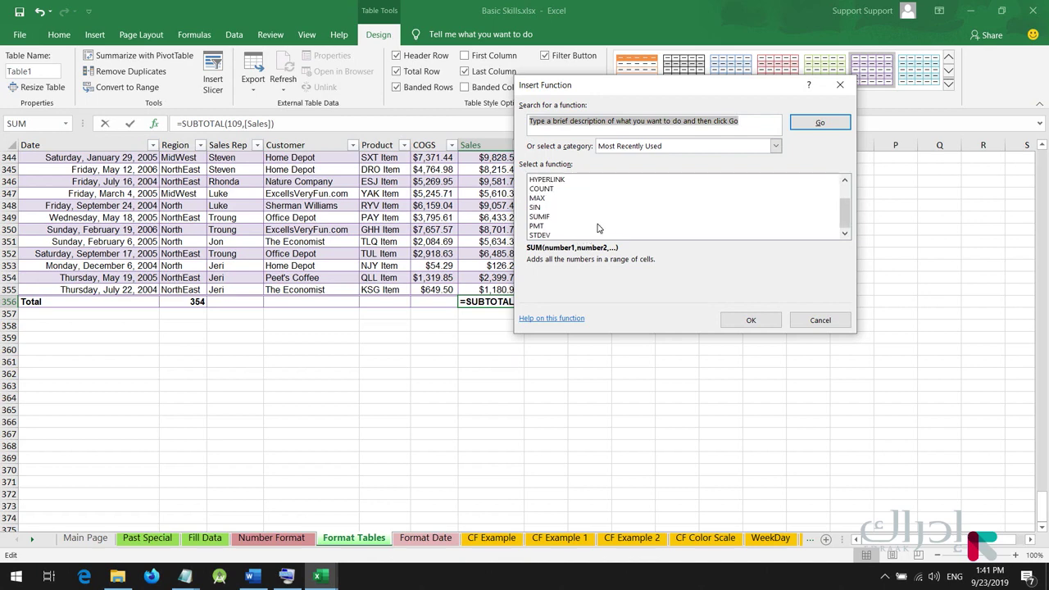
click(816, 320)
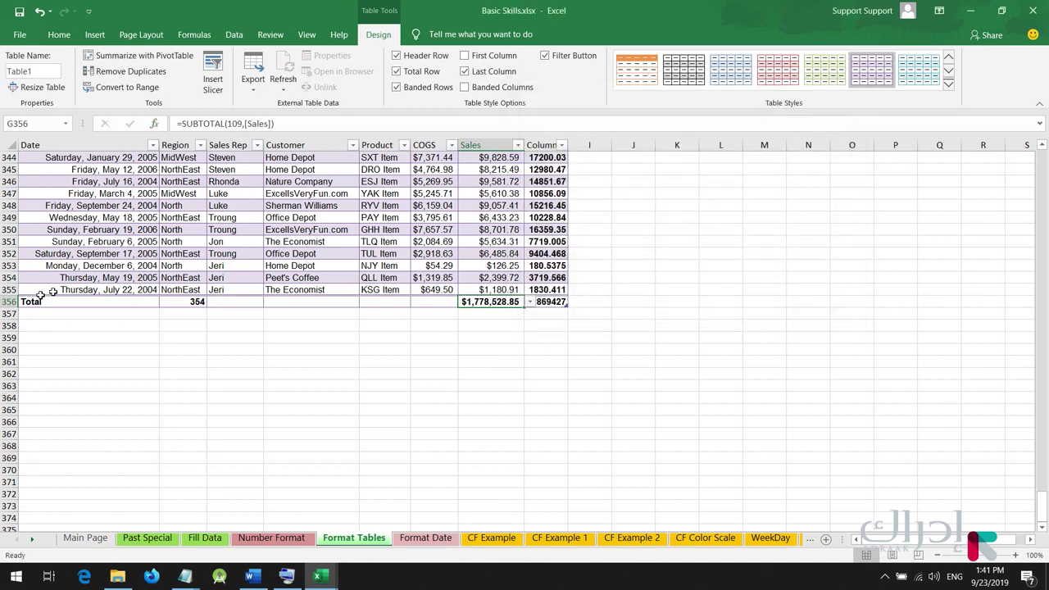
- Toggle the table's total row off and on, and turn on first-column emphasis
click(422, 78)
click(421, 76)
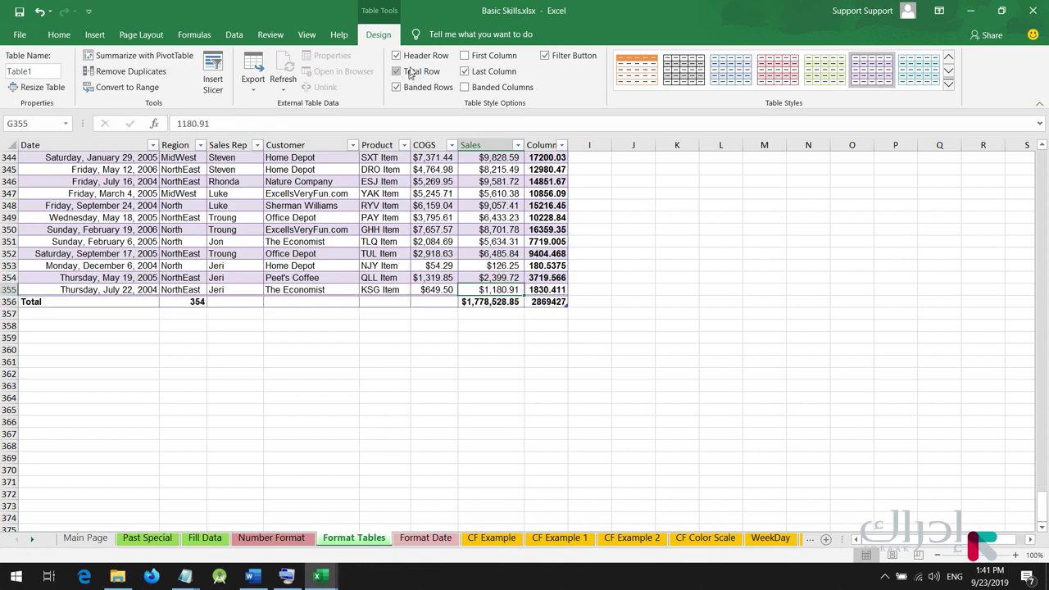
click(464, 56)
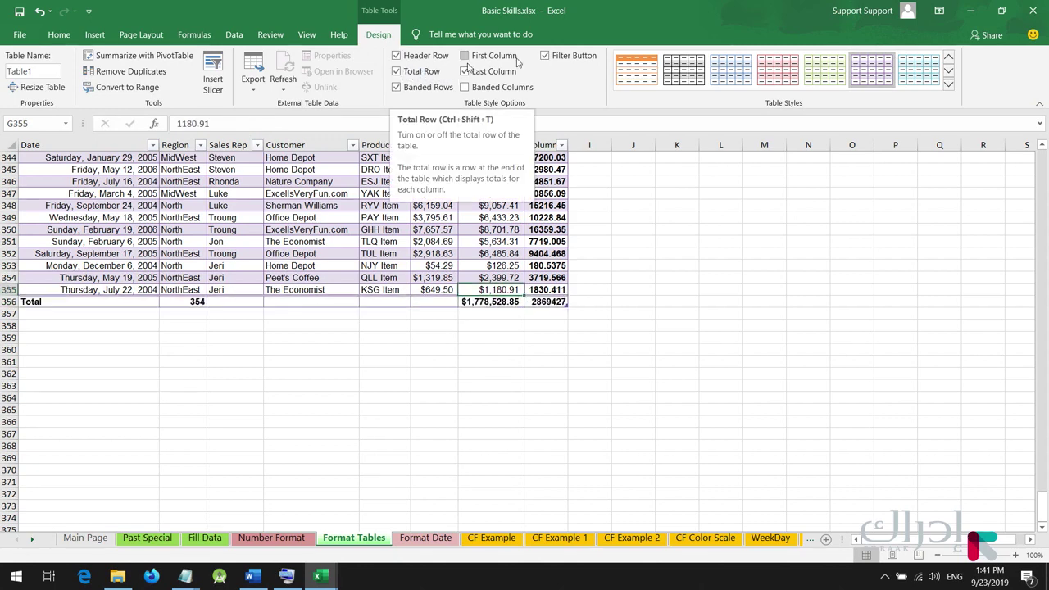
scroll(254, 219, up, 5)
scroll(50, 197, up, 5)
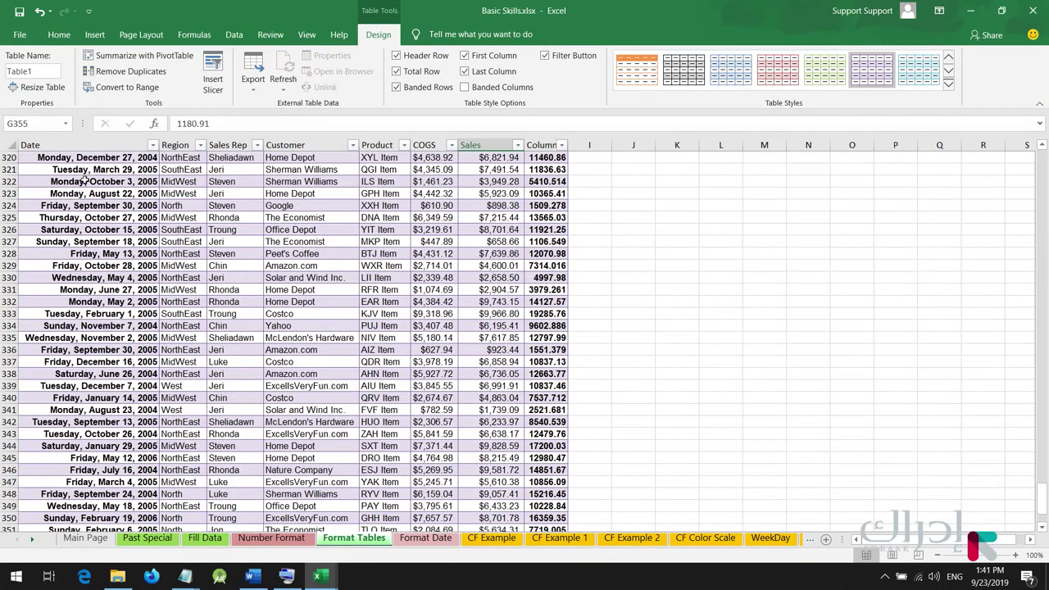
scroll(74, 209, down, 4)
scroll(75, 213, down, 3)
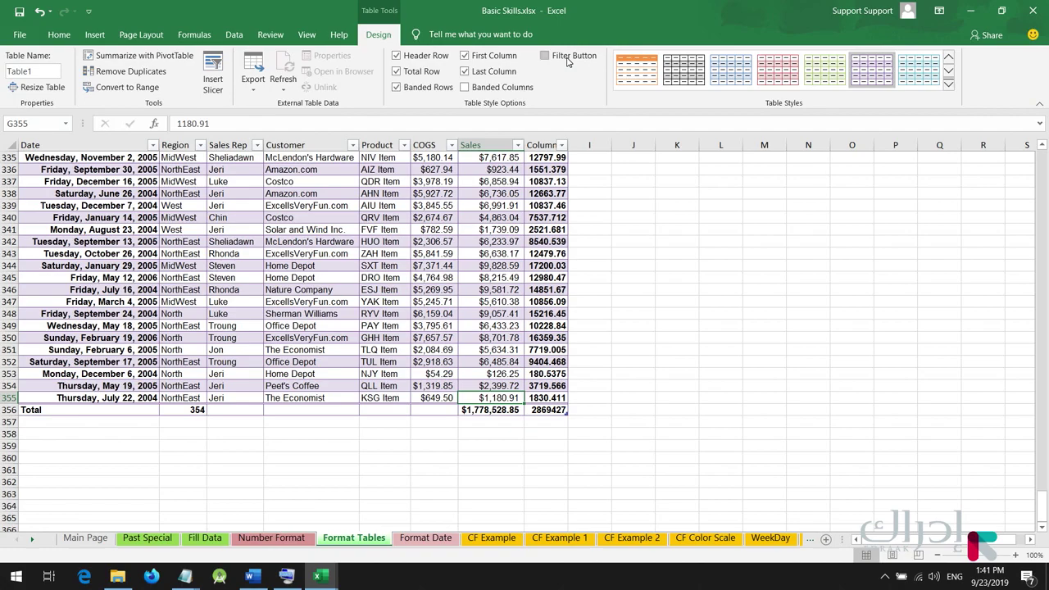
- Examine the filter buttons along the table's header row and the sort and filter options of the last column
scroll(180, 342, up, 11)
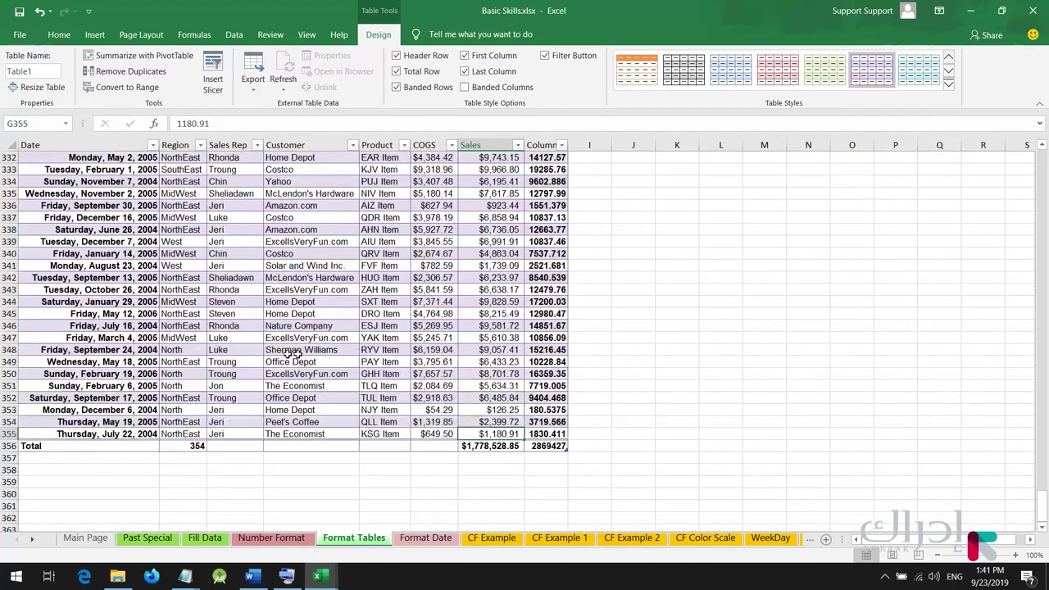
scroll(176, 342, up, 20)
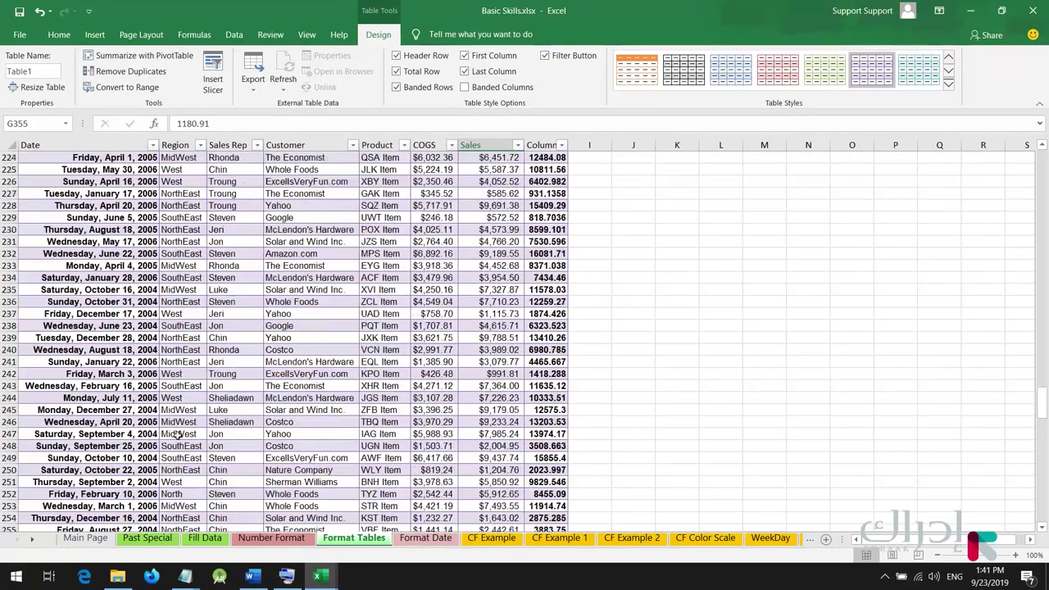
scroll(168, 351, up, 20)
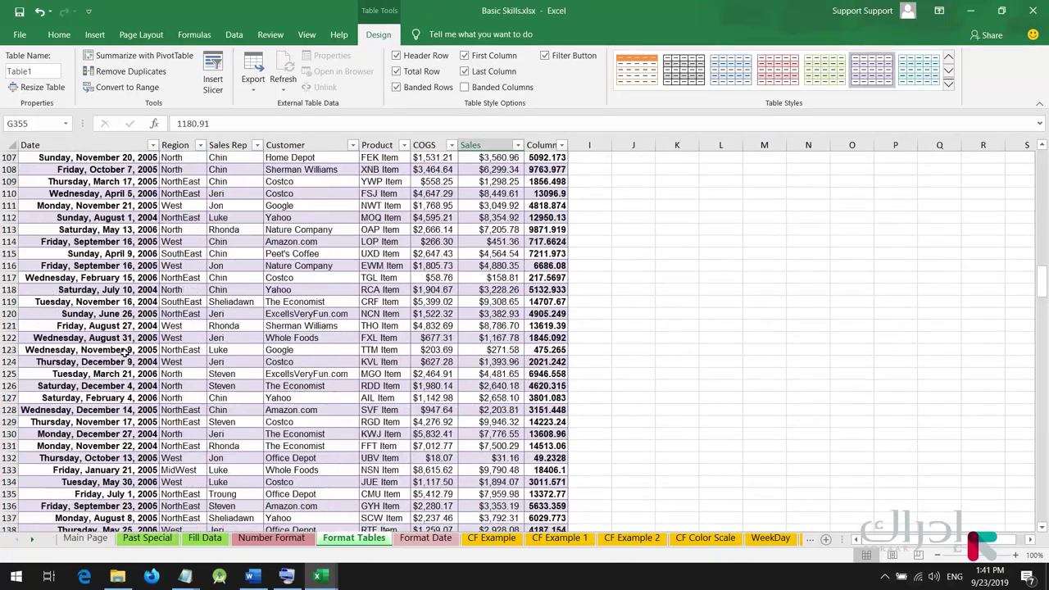
scroll(187, 397, up, 1)
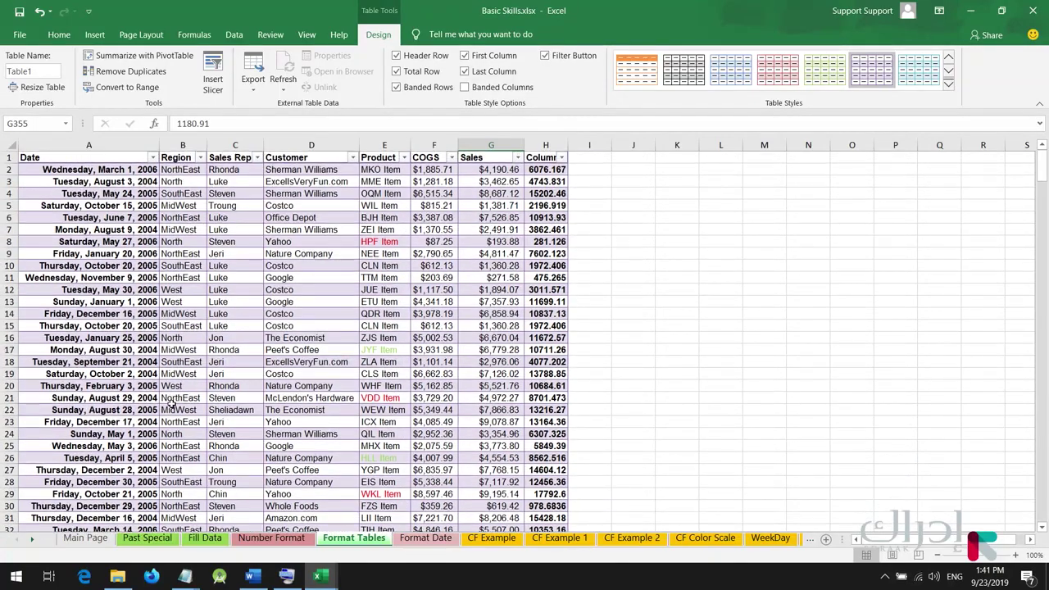
click(143, 169)
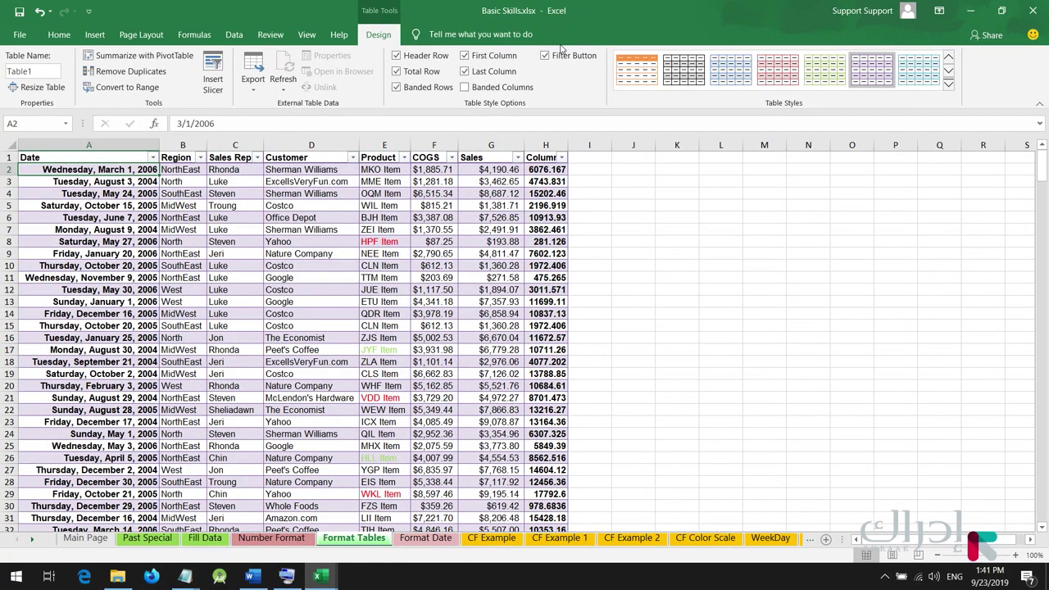
click(155, 158)
drag(155, 158, 574, 157)
click(588, 158)
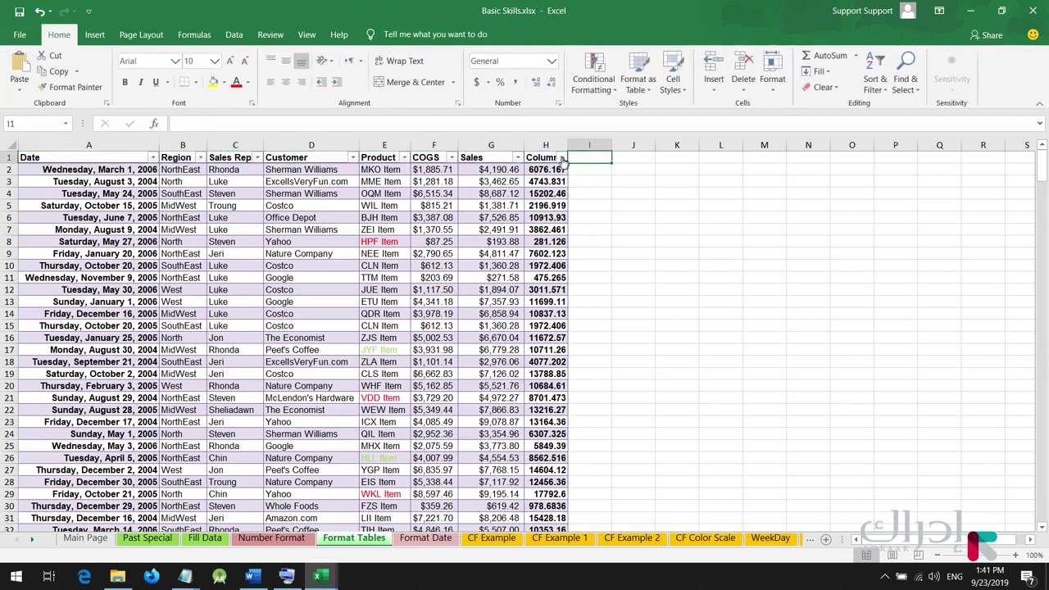
click(561, 157)
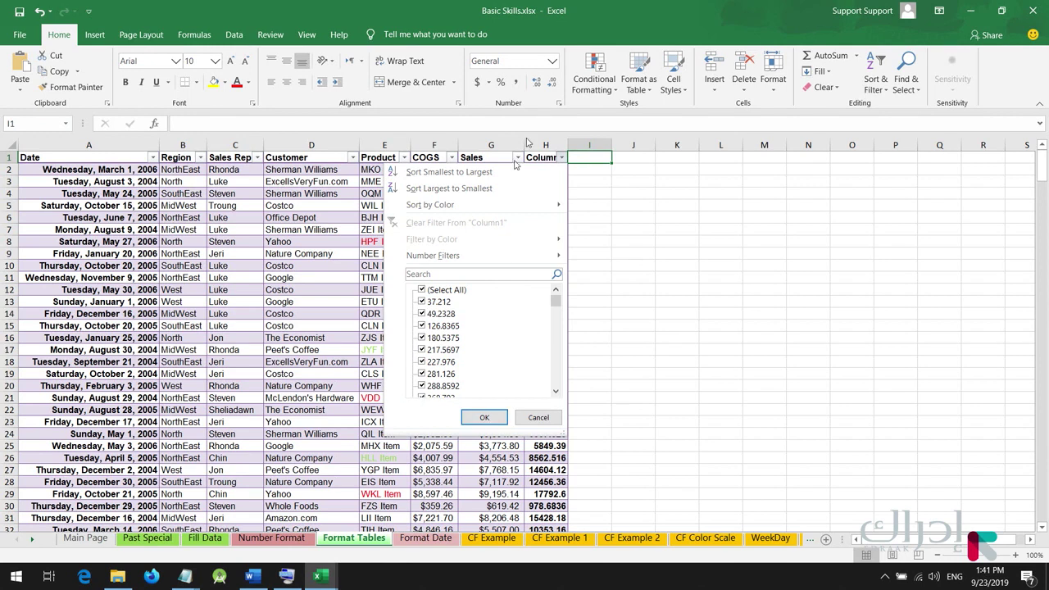
key(Escape)
- Insert slicers for the table's Region, Sales Rep and Customer columns
click(314, 228)
click(377, 35)
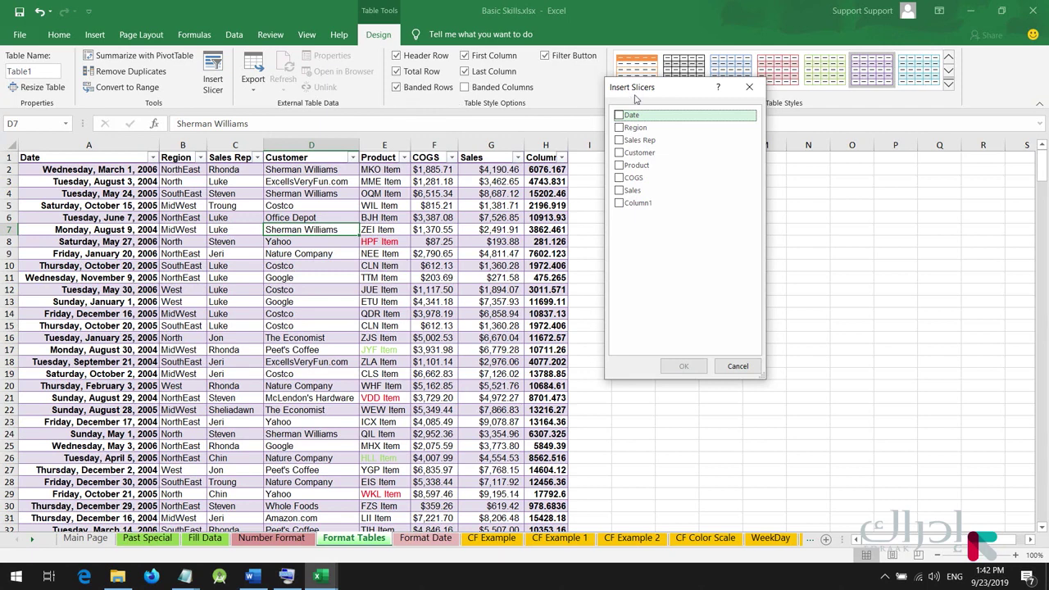
drag(636, 99, 693, 98)
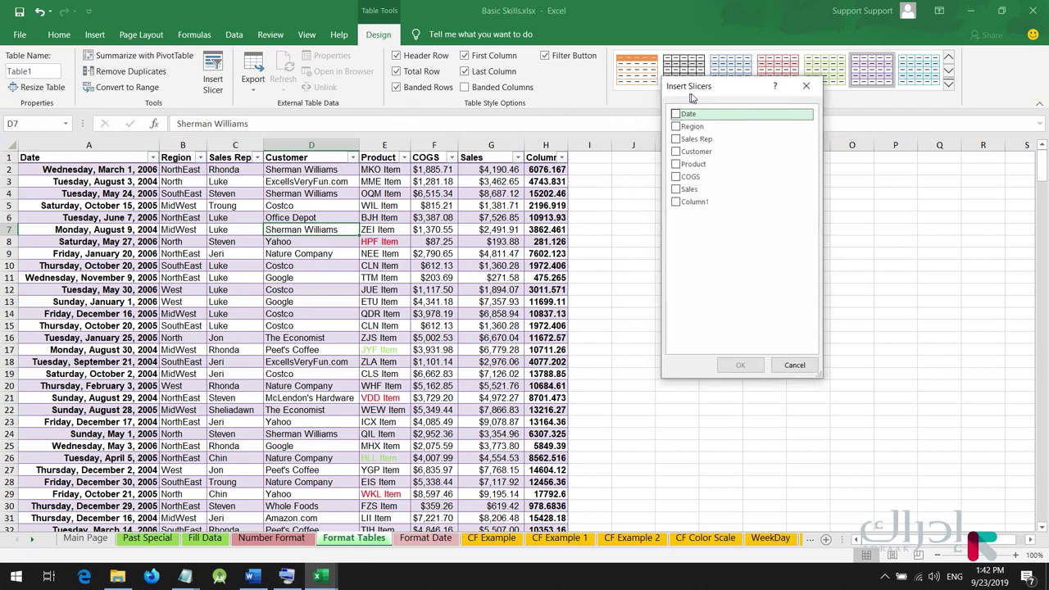
click(675, 141)
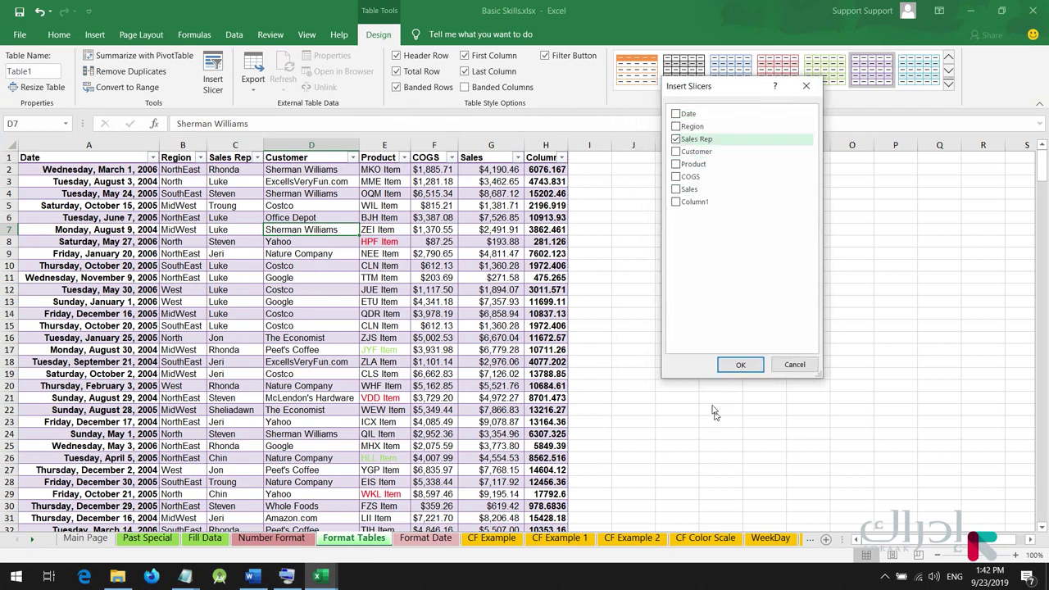
click(676, 151)
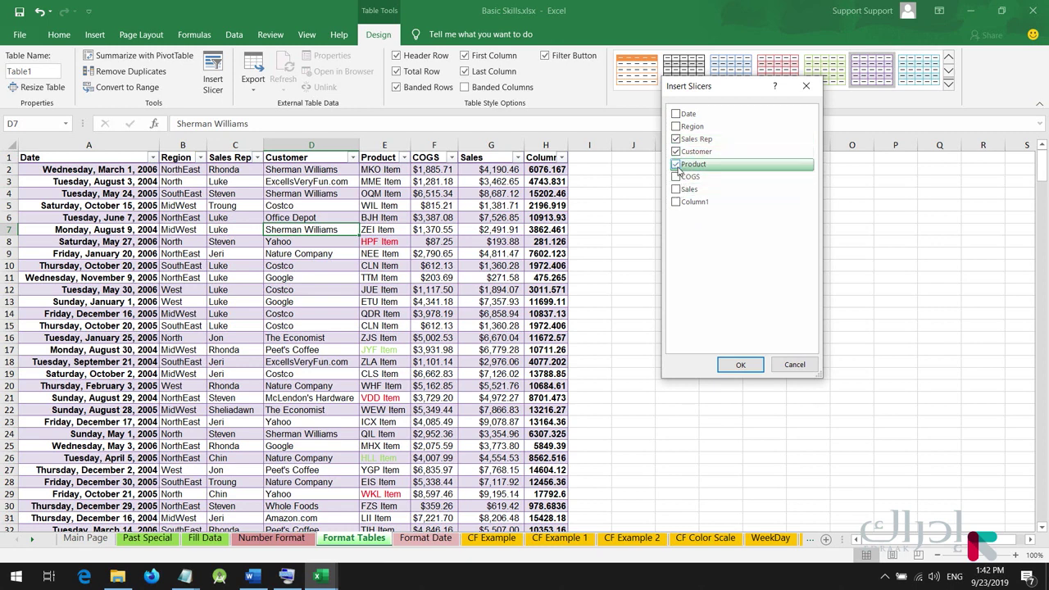
click(676, 164)
click(675, 165)
click(676, 127)
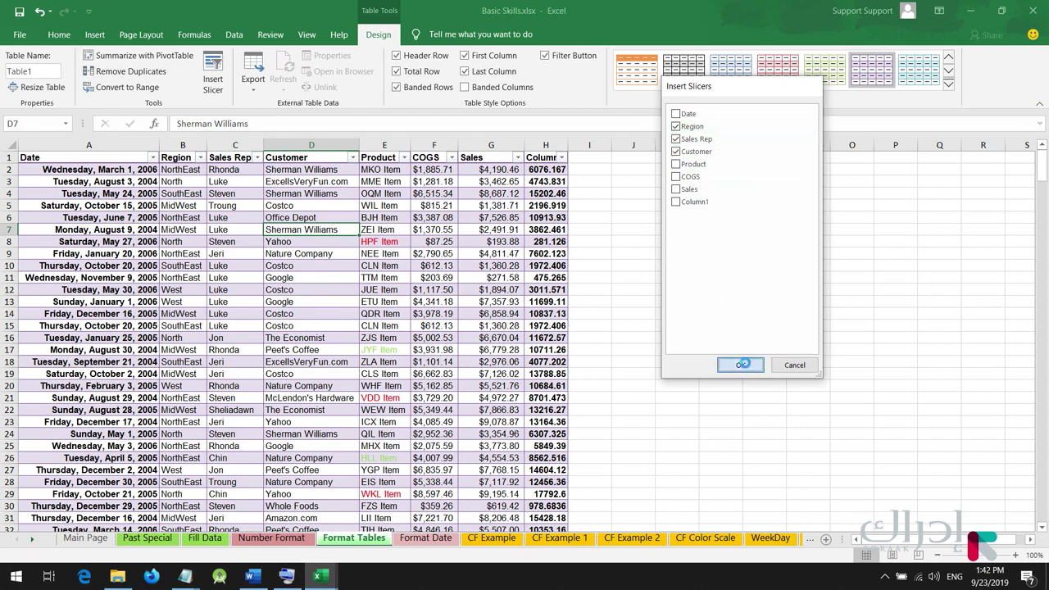
click(739, 364)
- Arrange the slicers beside the table, with Customer and Sales Rep side by side and Region below them
drag(562, 286, 692, 161)
drag(482, 278, 809, 188)
drag(480, 230, 718, 350)
- Use the Region slicer to filter by NorthEast, by North alone, and by the range from North to SouthEast
click(719, 407)
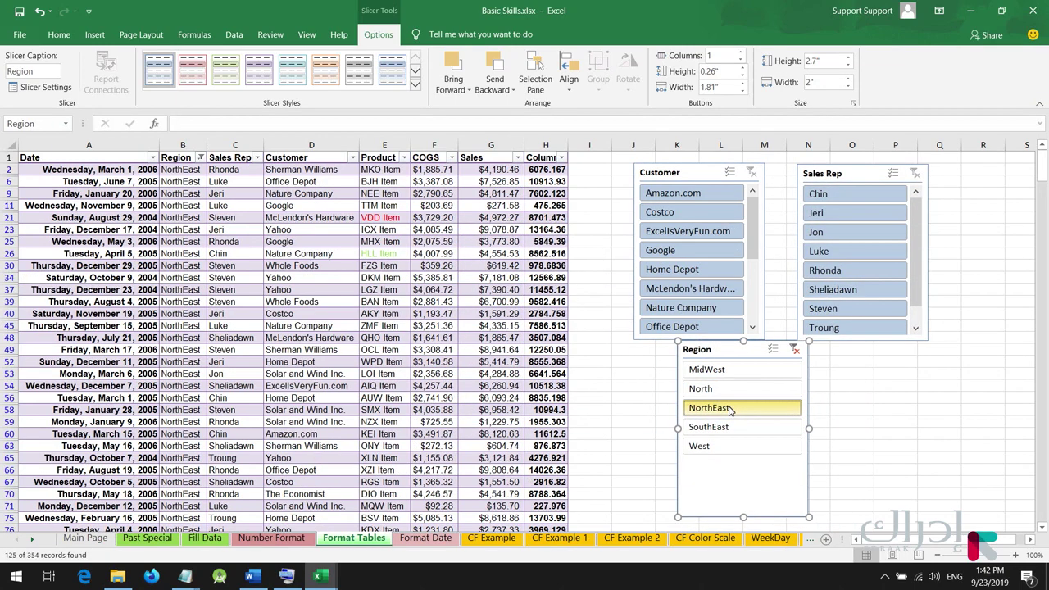
click(729, 390)
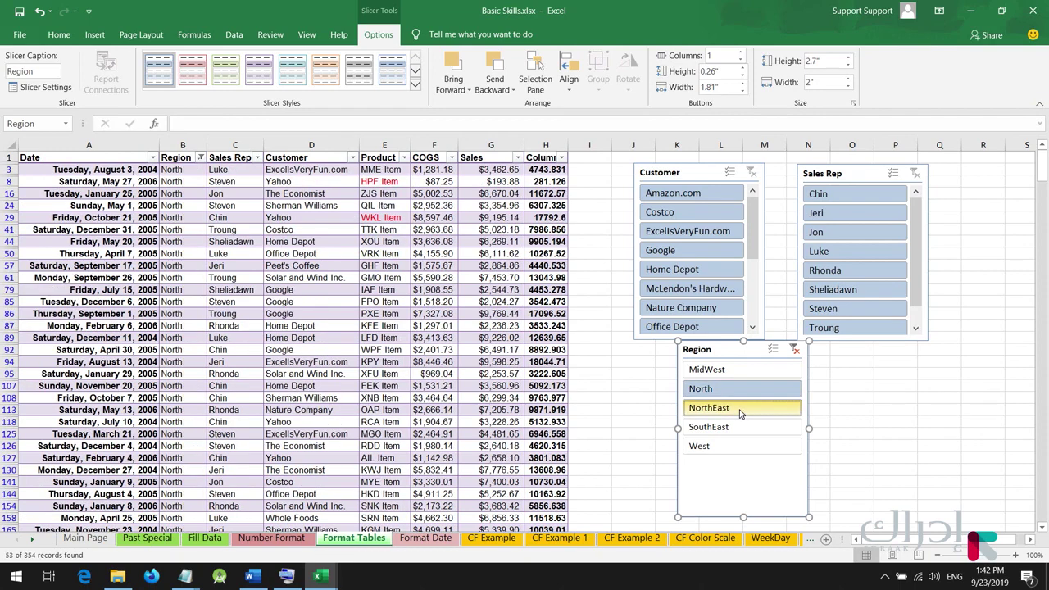
shift+click(740, 431)
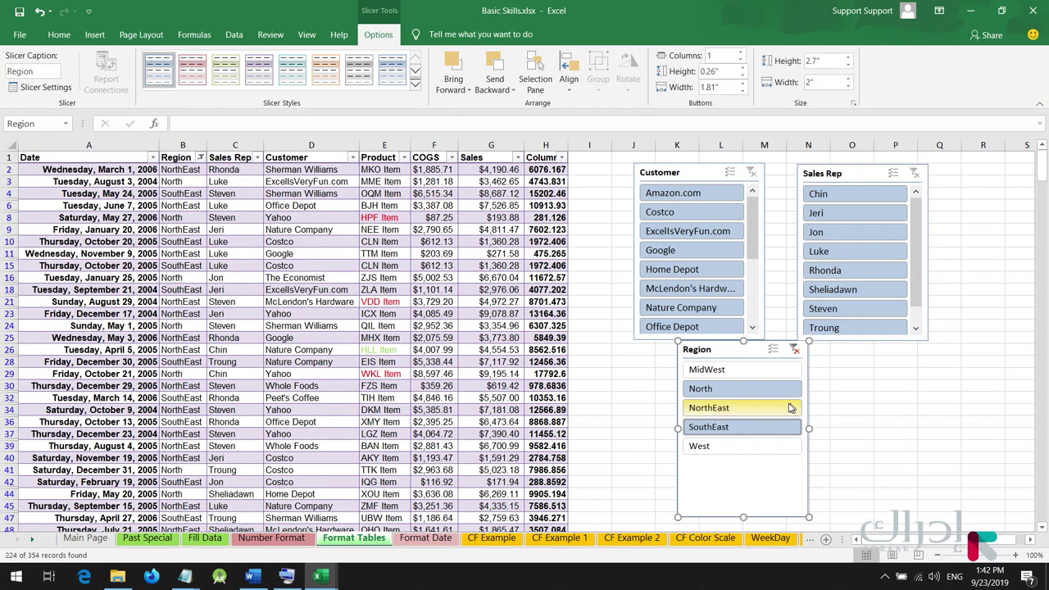
- Filter the Customer slicer to Costco and ExcelIsVeryFun.com, and the Sales Rep slicer to its second and third entries
click(696, 233)
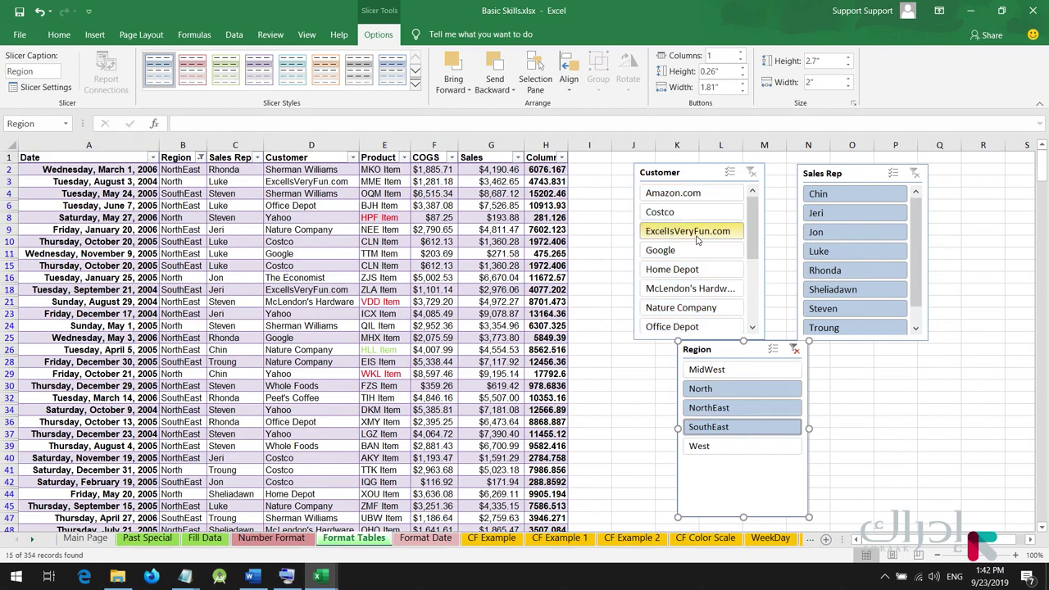
ctrl+click(667, 216)
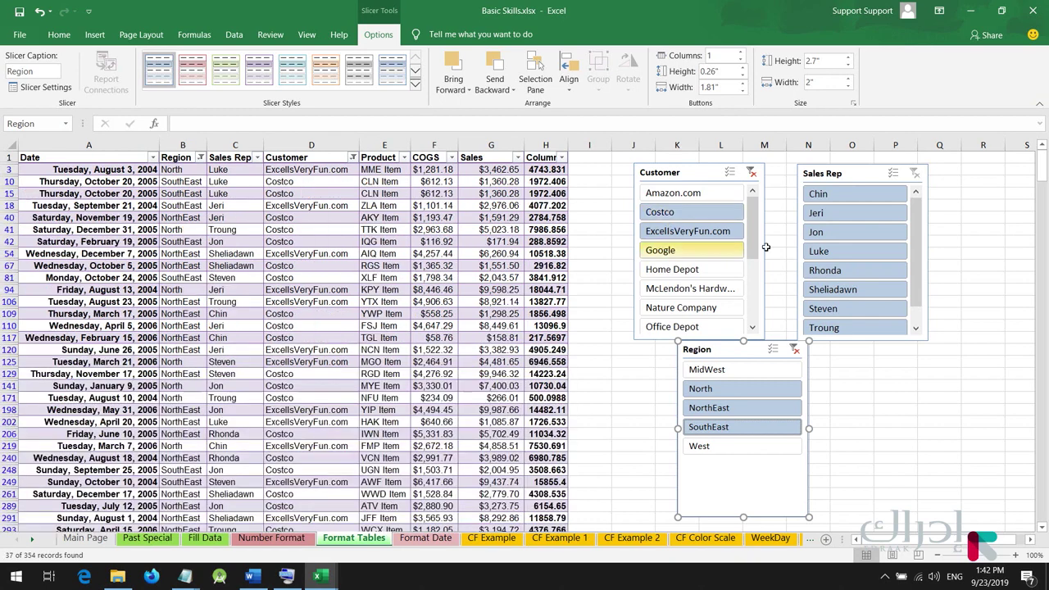
click(868, 233)
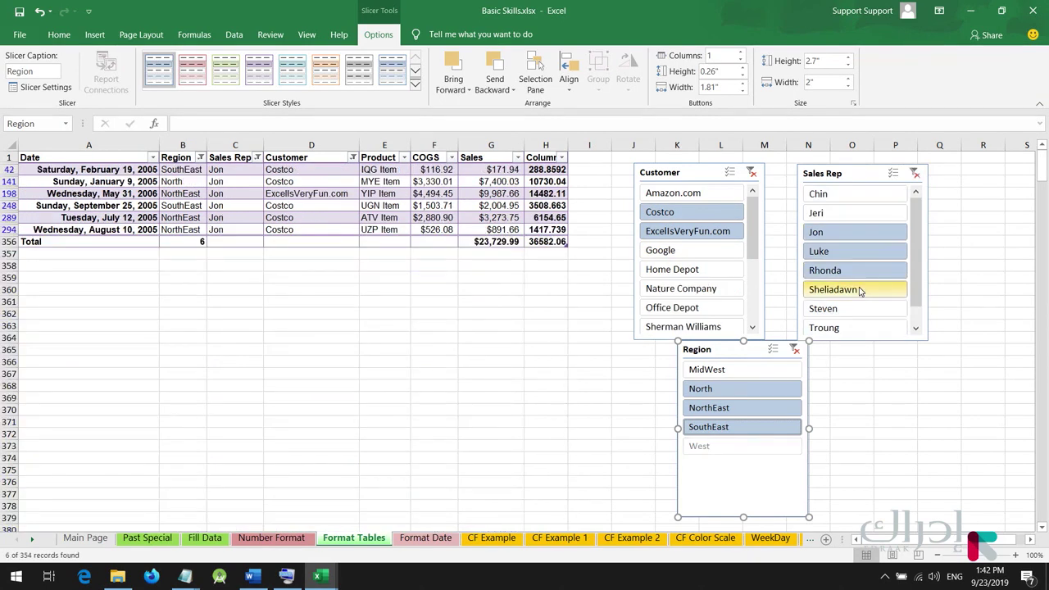
ctrl+click(852, 213)
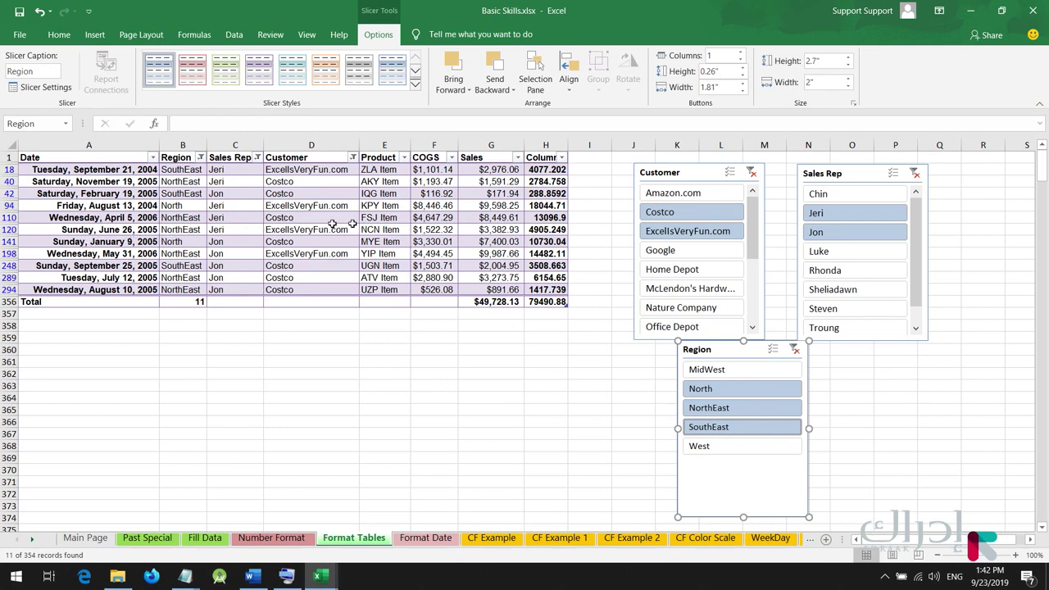
- Clear the filters of the Customer, Sales Rep and Region slicers, and move the Customer slicer closer to the table
click(750, 173)
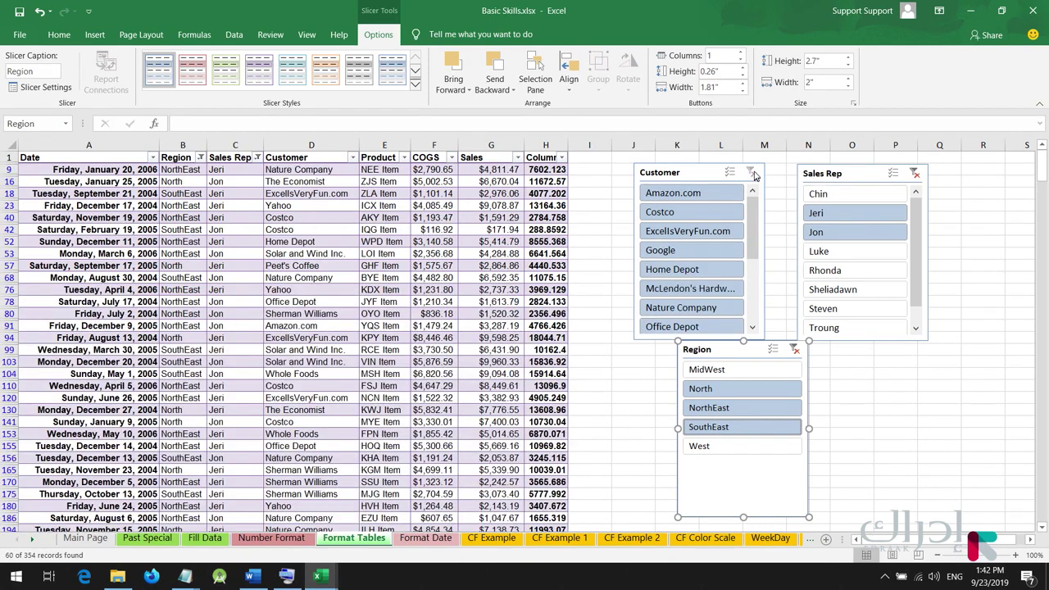
click(915, 174)
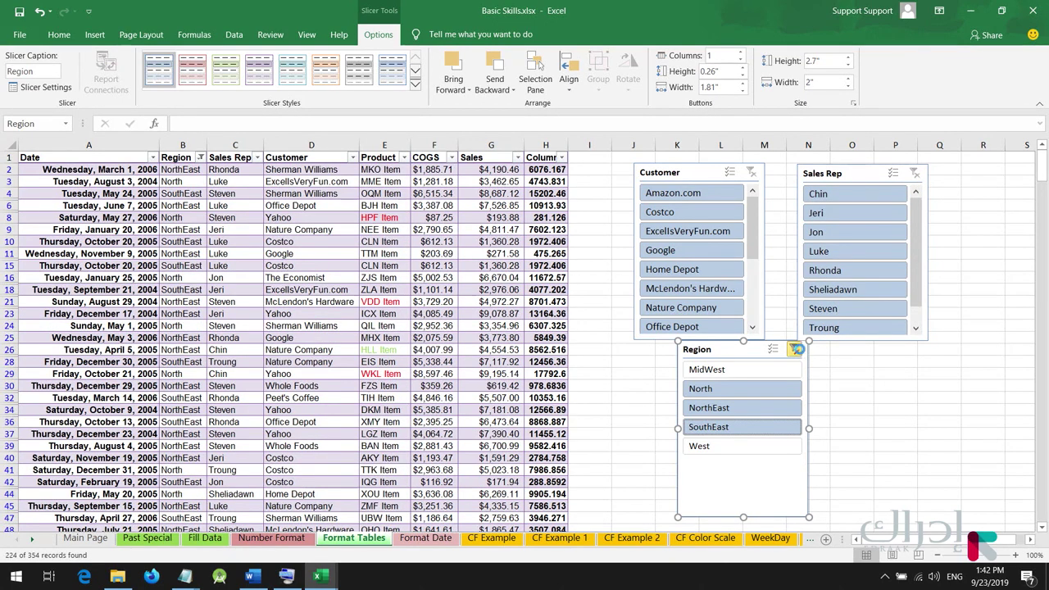
click(793, 349)
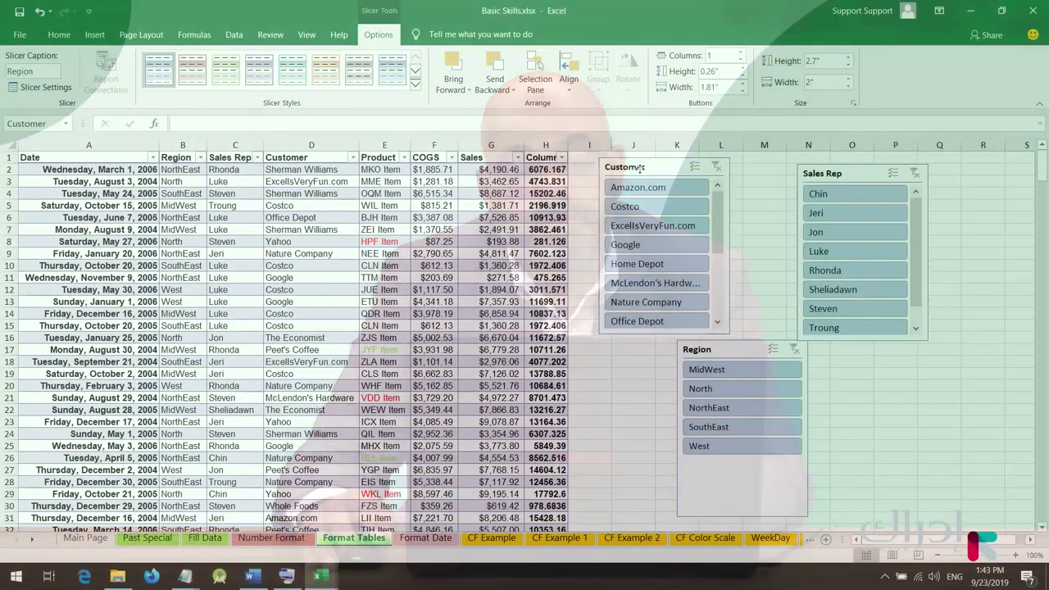
click(639, 167)
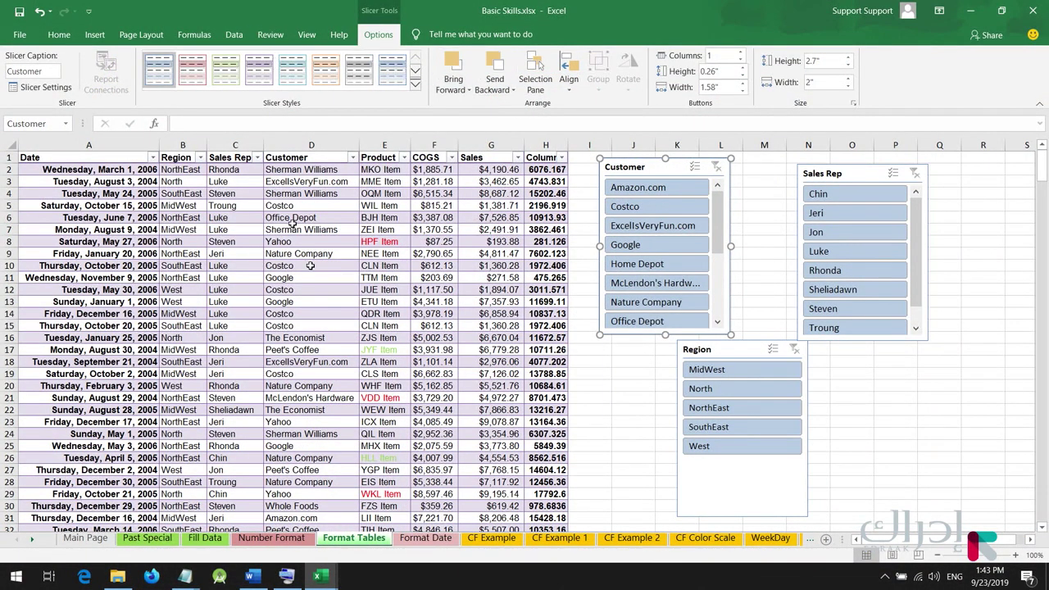
click(305, 254)
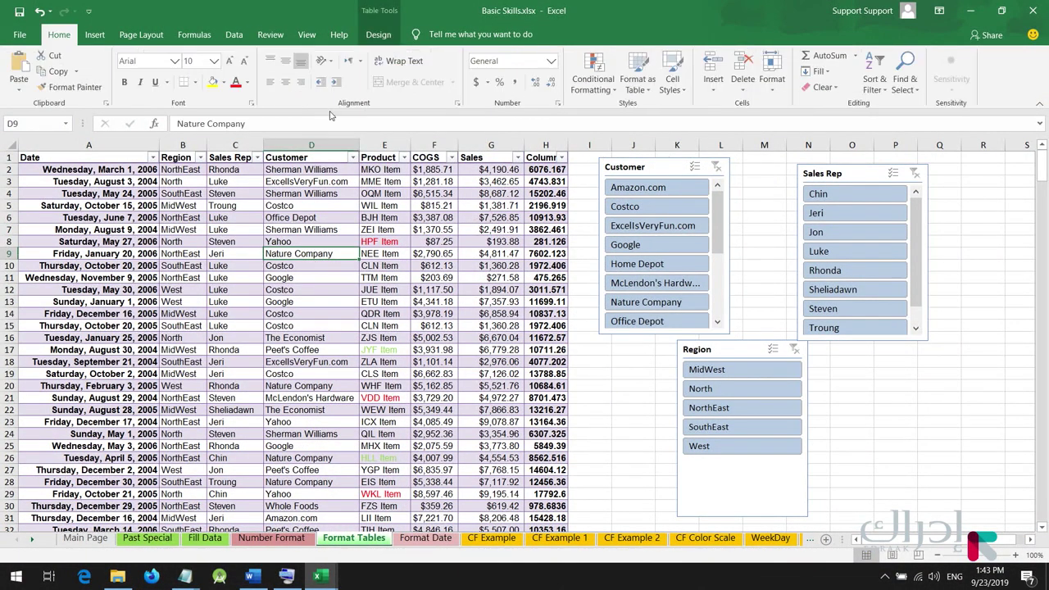
click(377, 35)
click(220, 76)
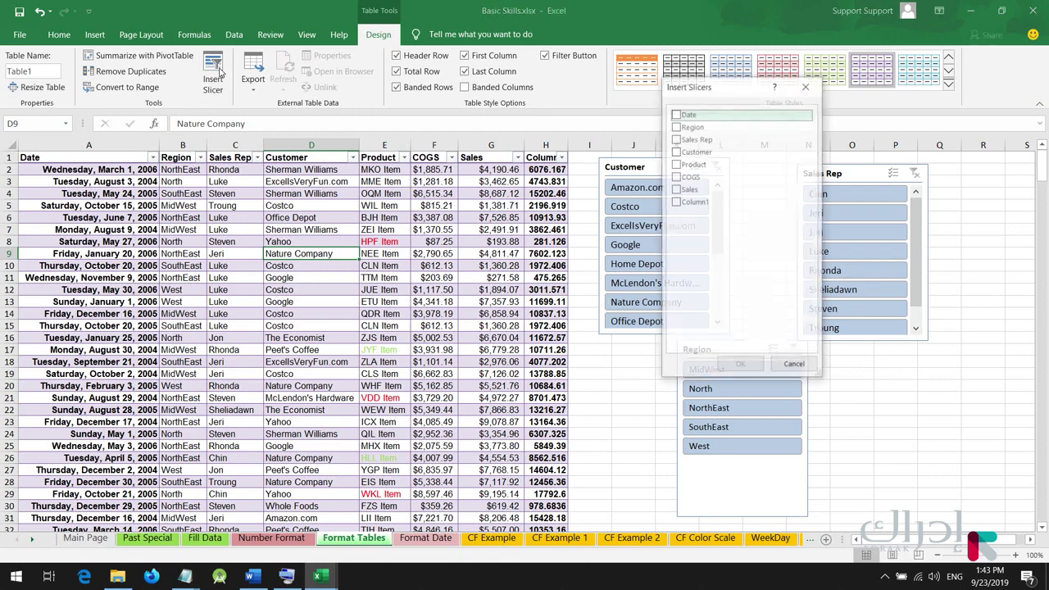
click(794, 364)
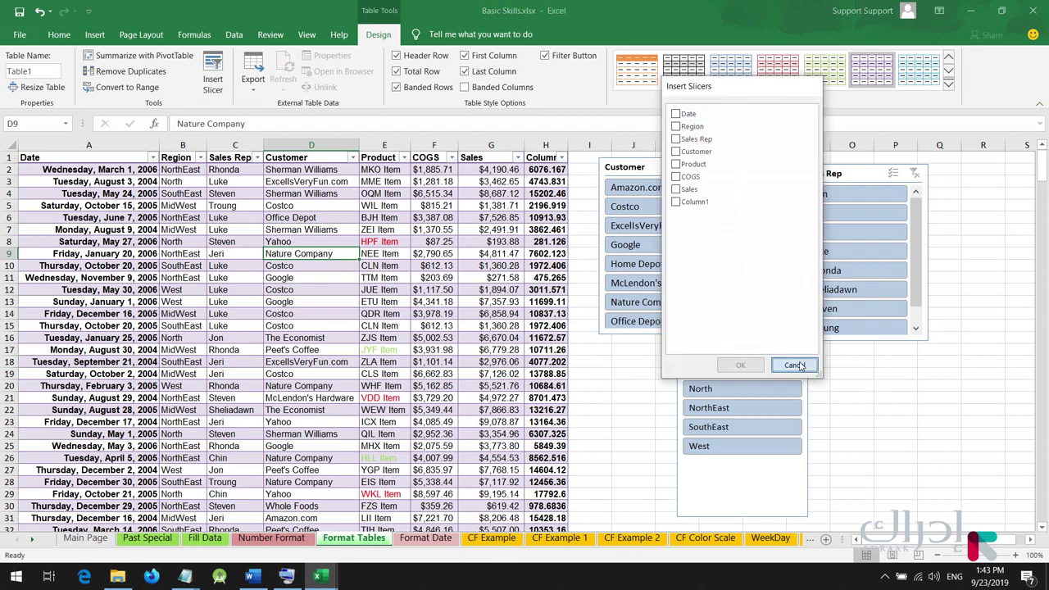
- Remove the Sales Rep, Customer and Region slicers from the sheet
right_click(893, 177)
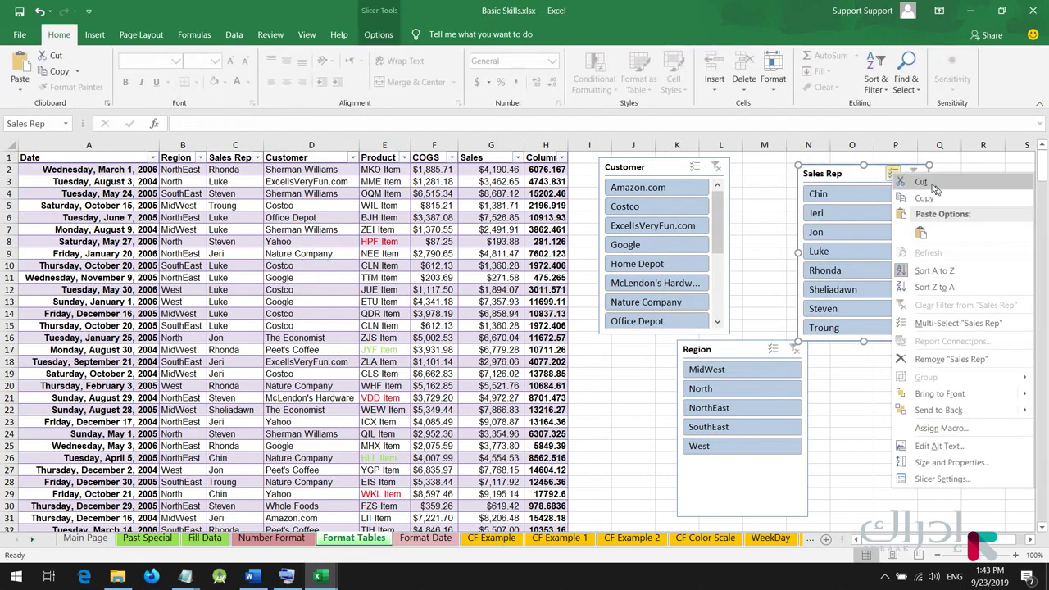
click(969, 361)
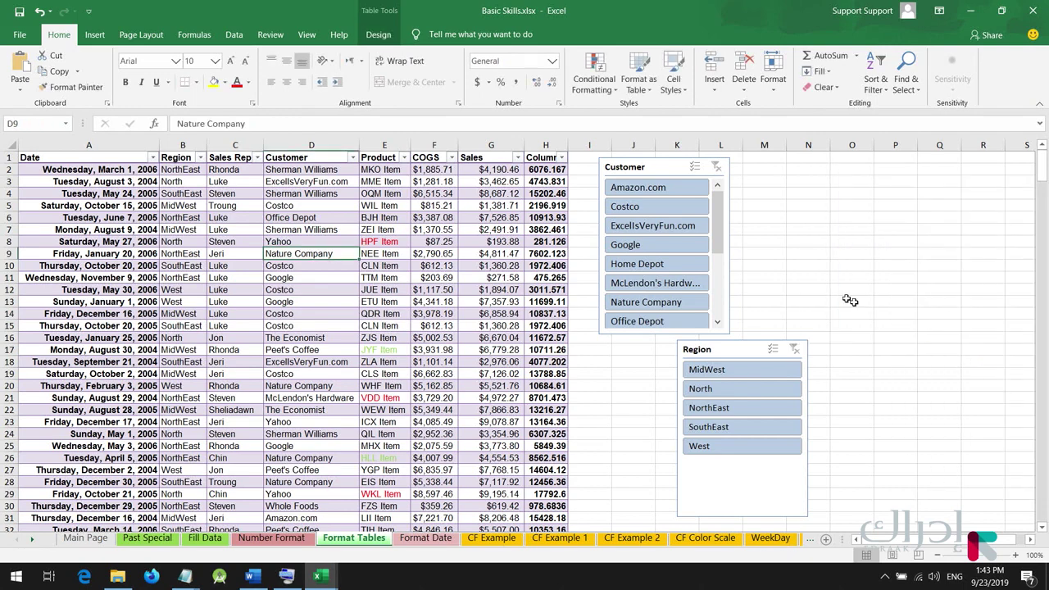
right_click(695, 175)
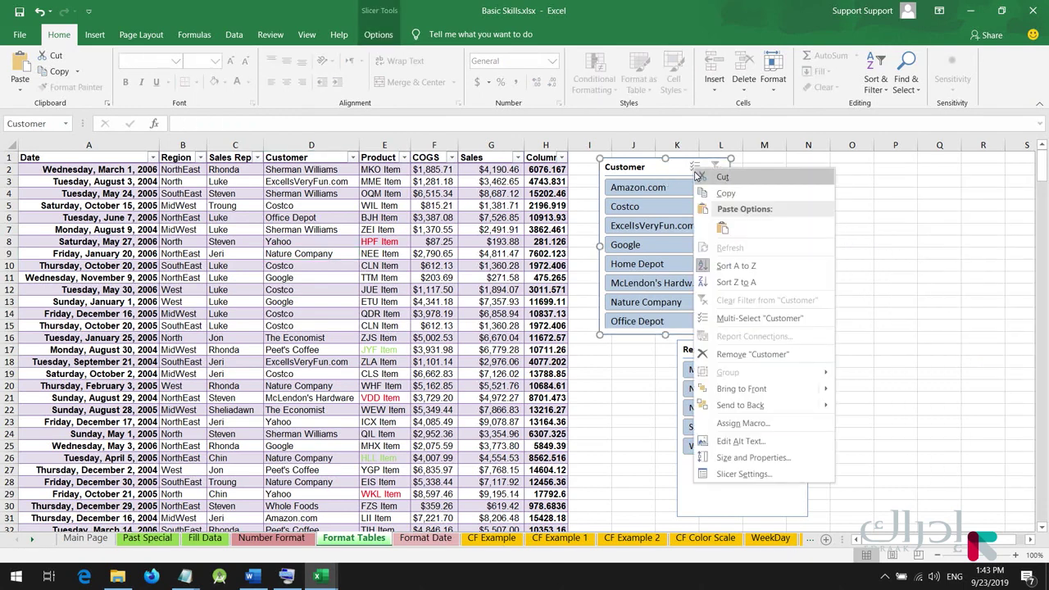
click(791, 352)
right_click(723, 364)
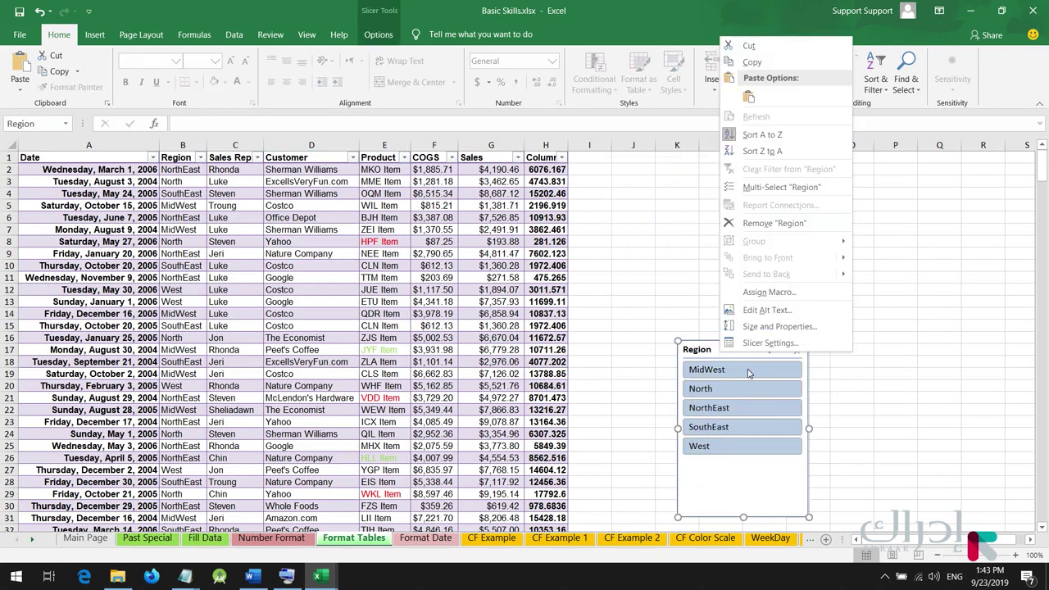
click(774, 222)
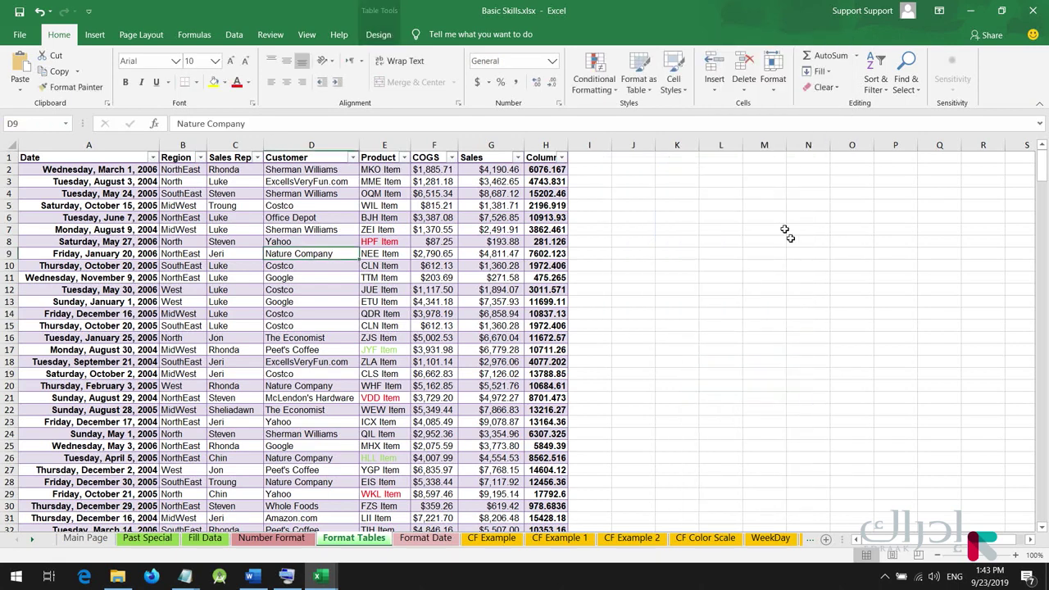
- Convert the sales table to a normal range and select some of its cells
click(379, 228)
click(378, 34)
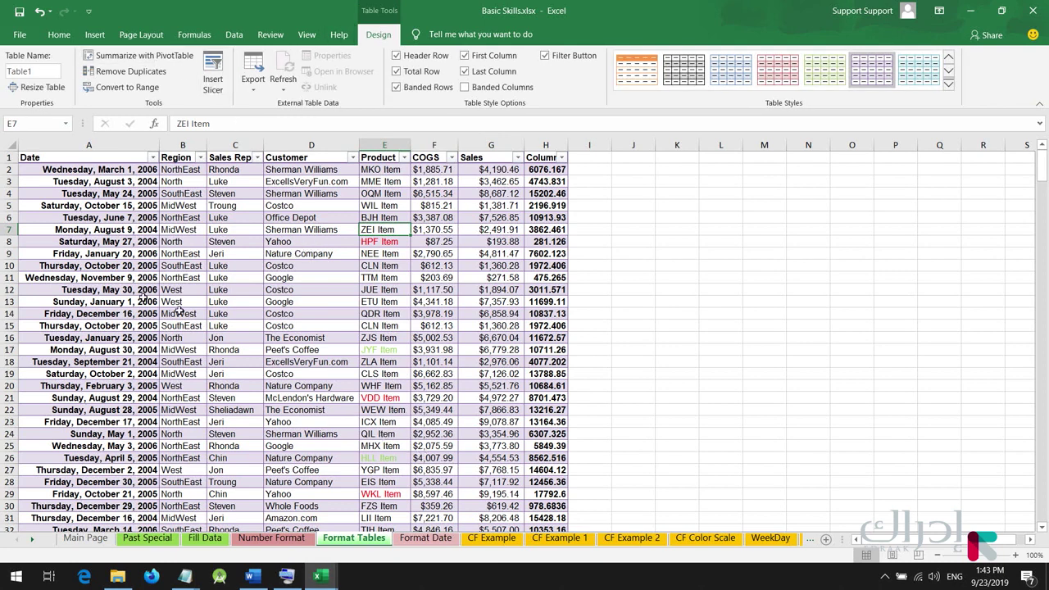
click(221, 207)
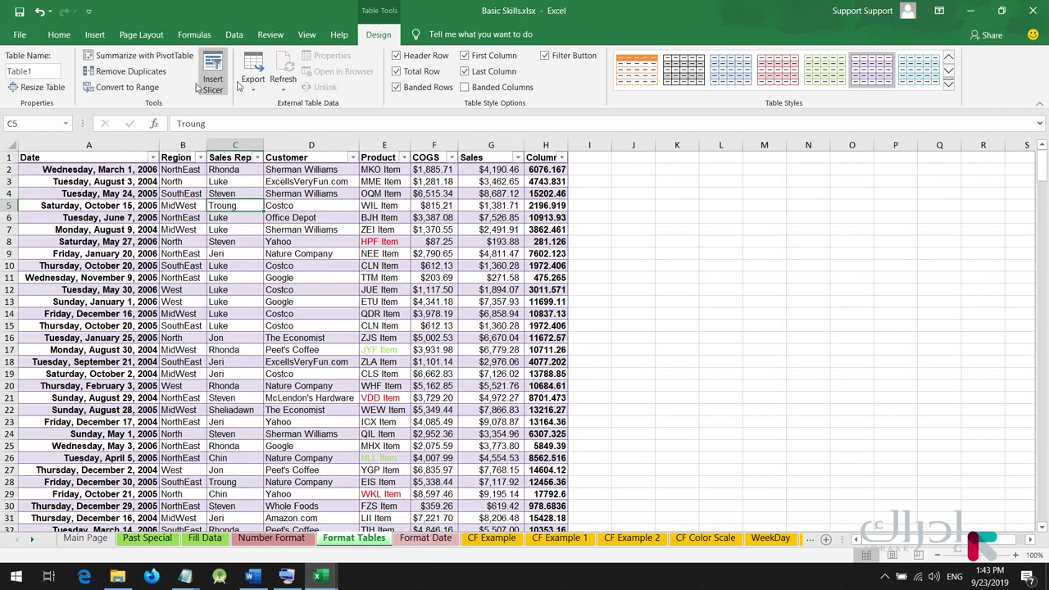
double_click(389, 35)
double_click(389, 35)
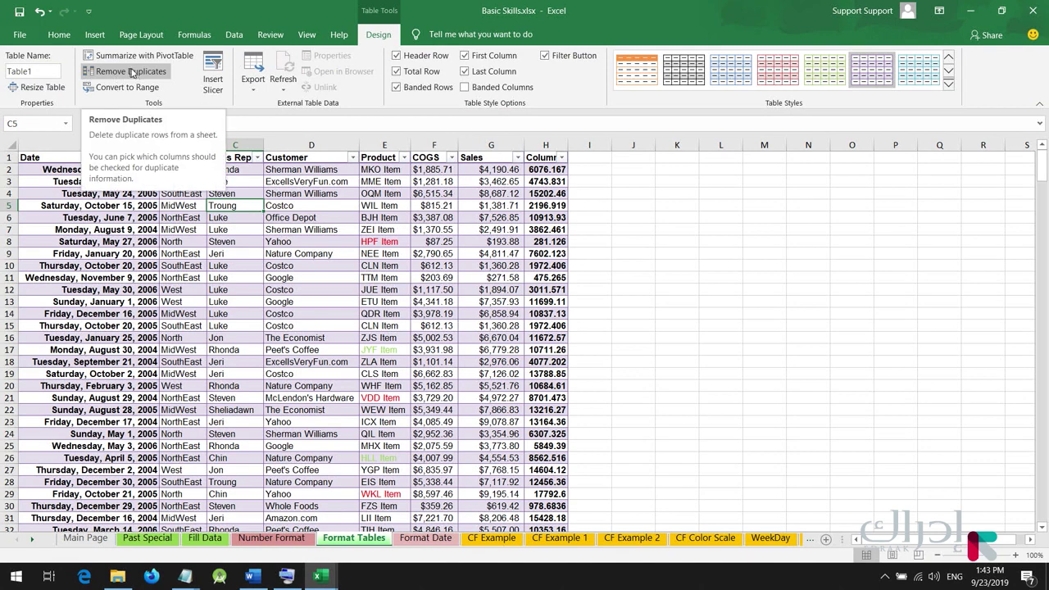
click(331, 230)
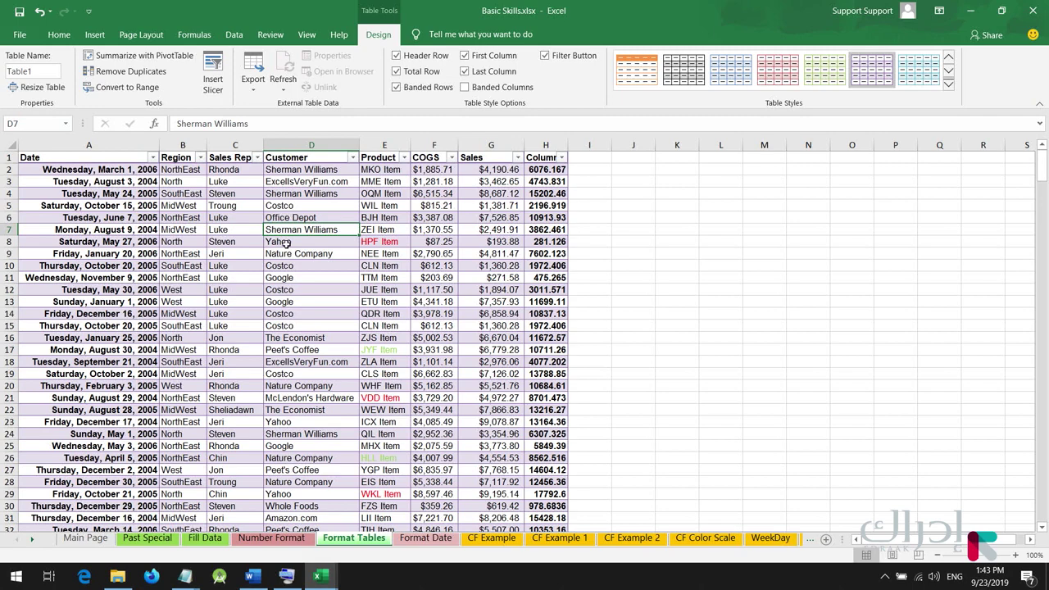
click(131, 87)
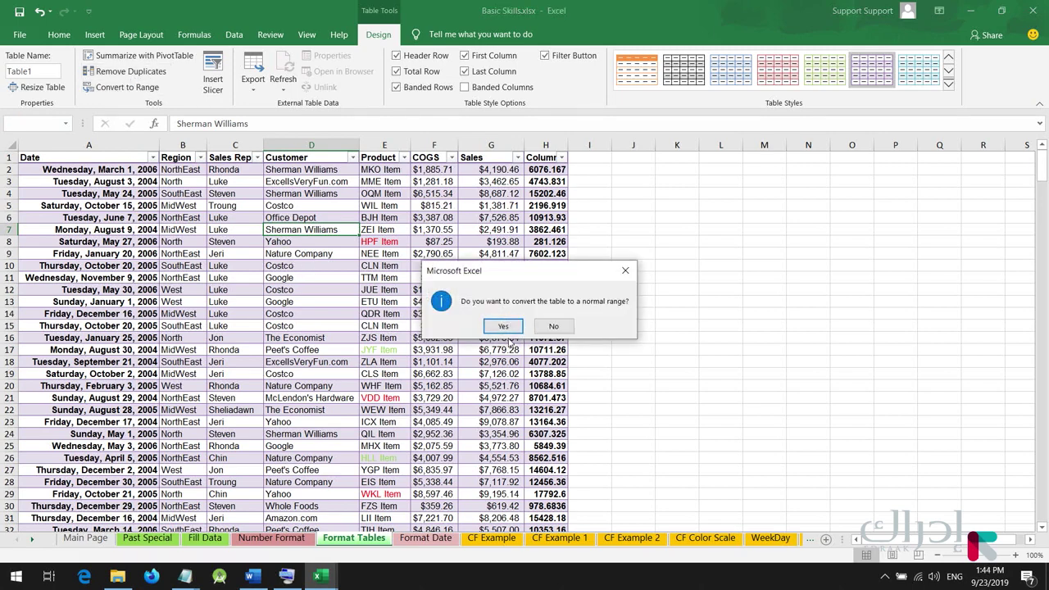
click(513, 327)
drag(435, 194, 212, 424)
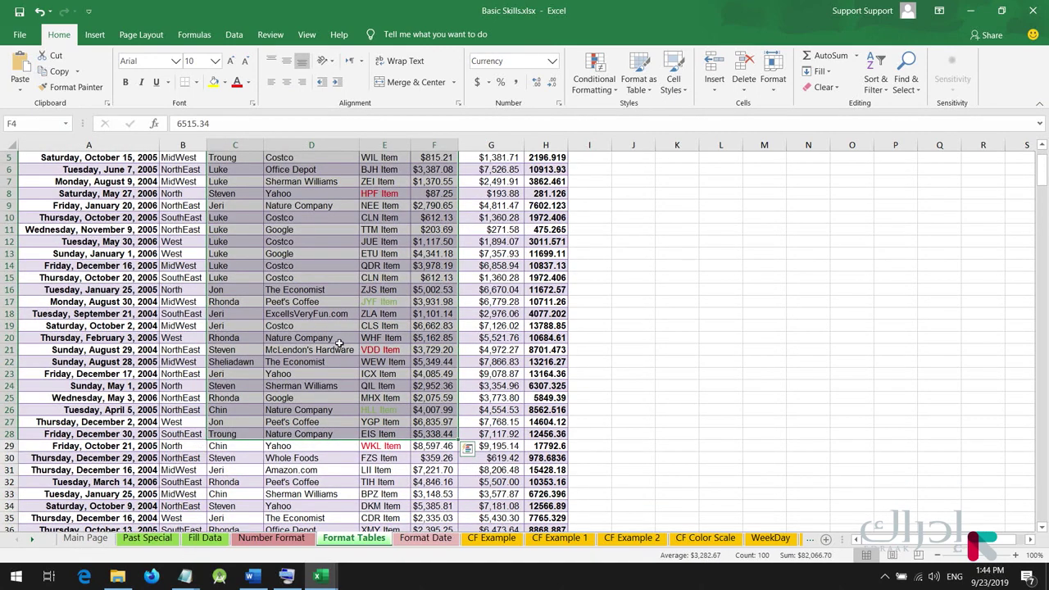
drag(340, 345, 339, 339)
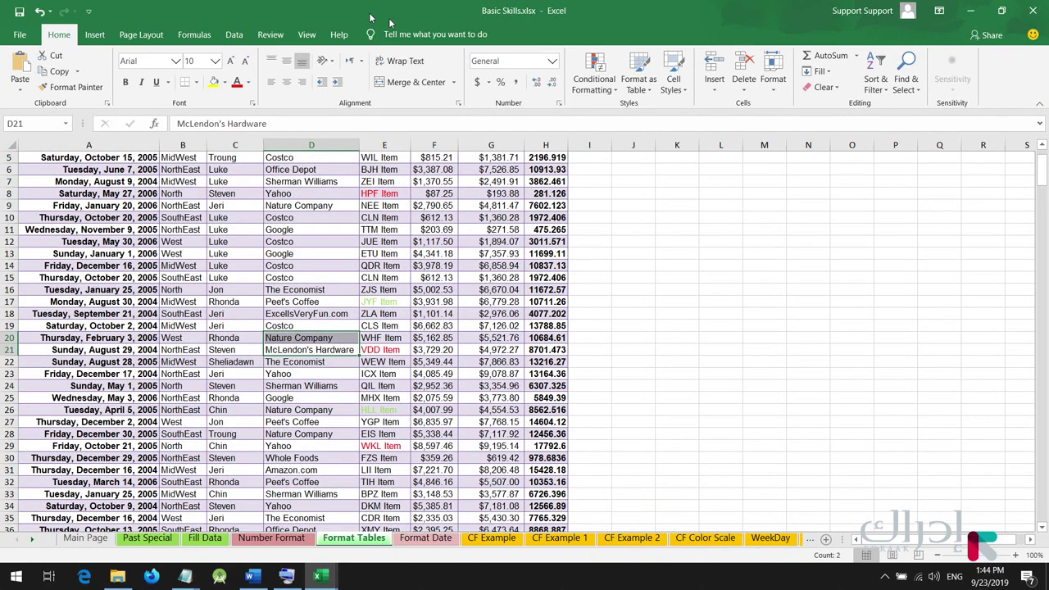
- Create a table with headers from the data range A1:H356
click(395, 169)
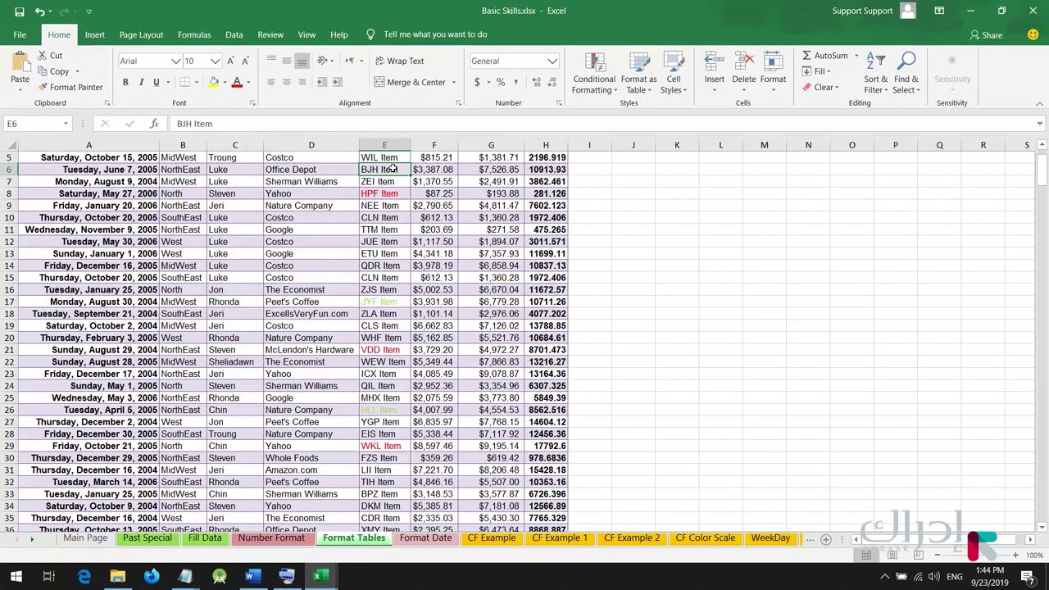
key(ctrl+t)
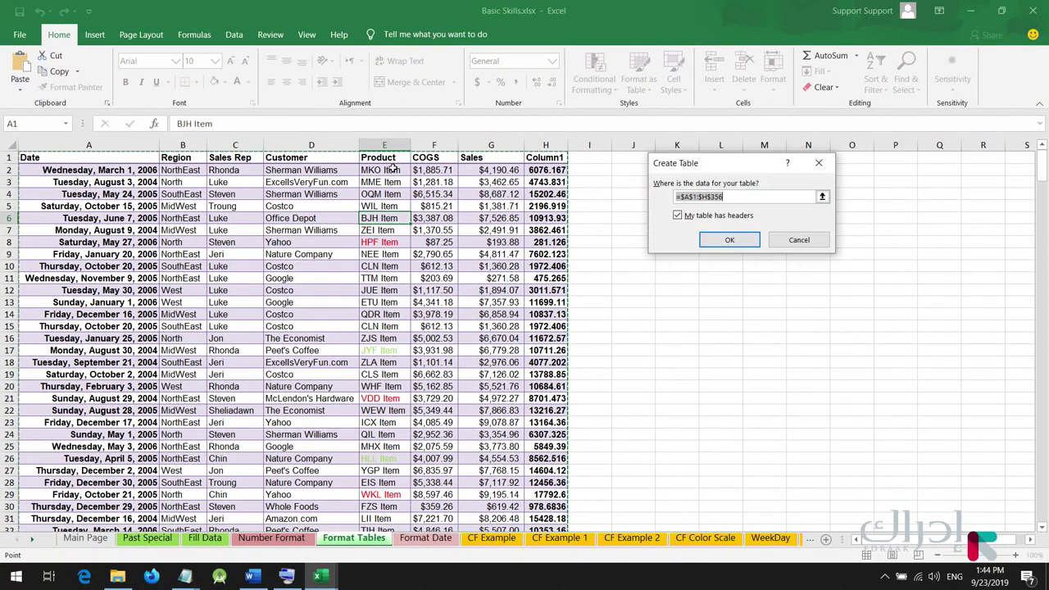
key(Return)
click(272, 326)
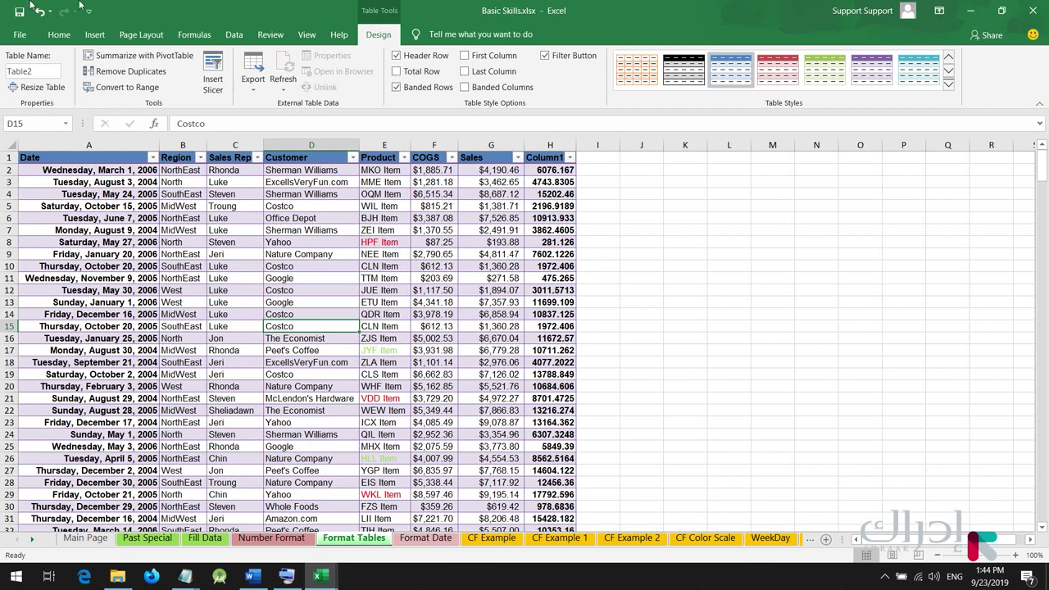
click(31, 88)
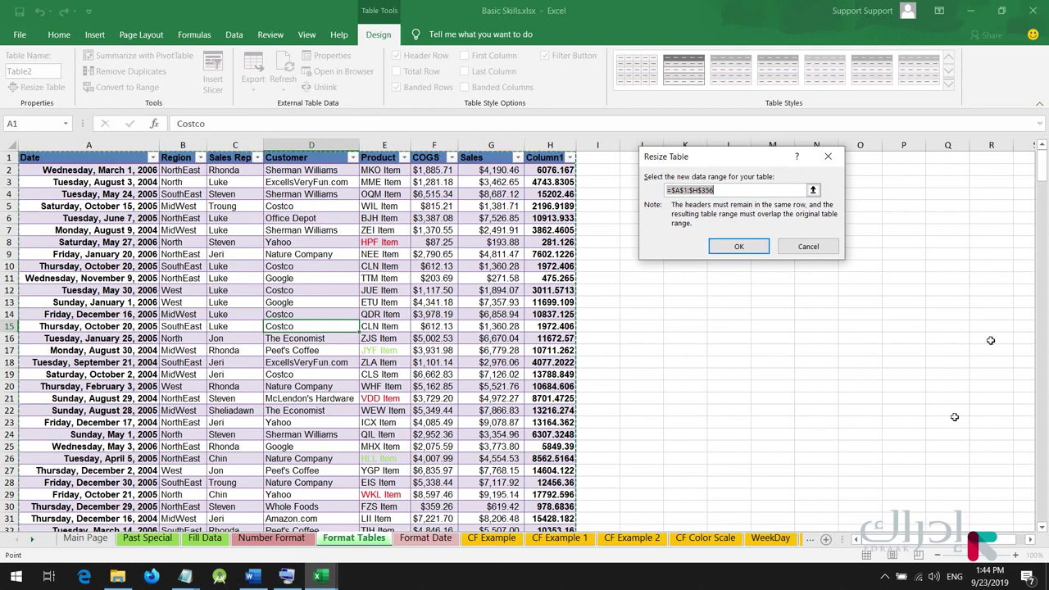
click(807, 245)
click(332, 229)
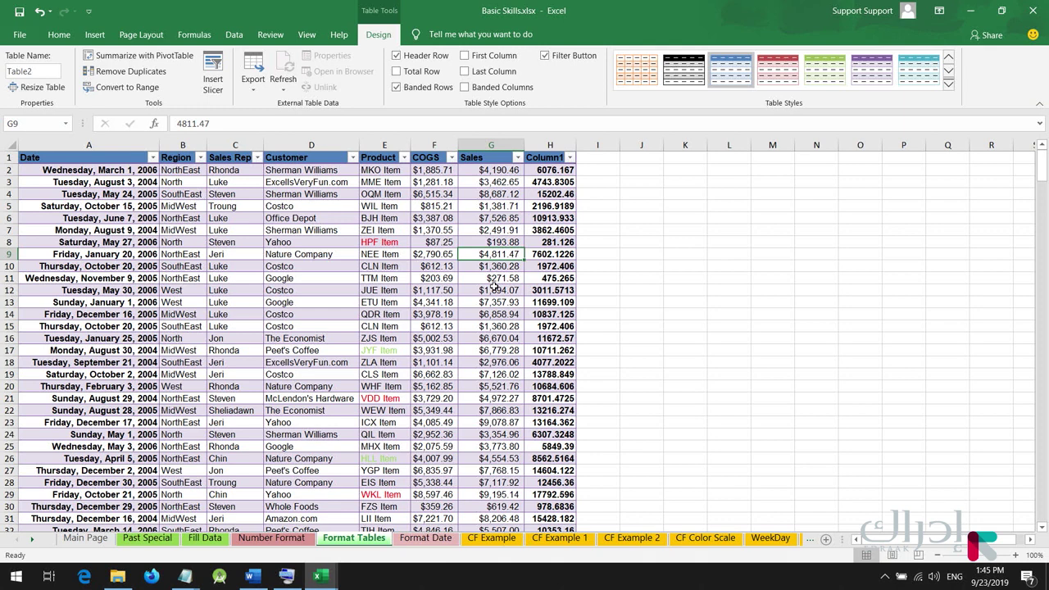
click(858, 212)
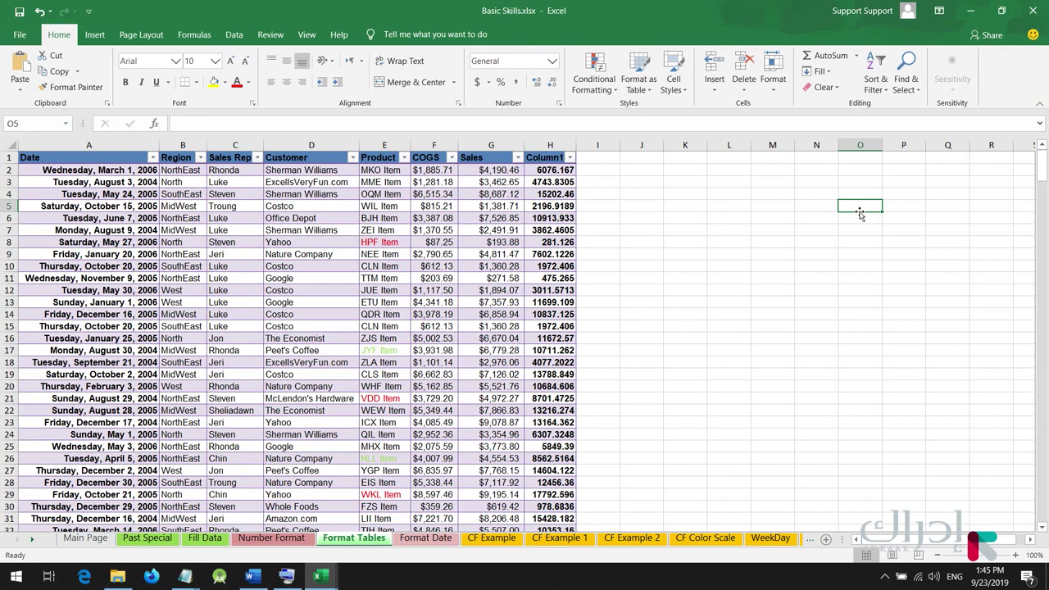
text(=SUM()
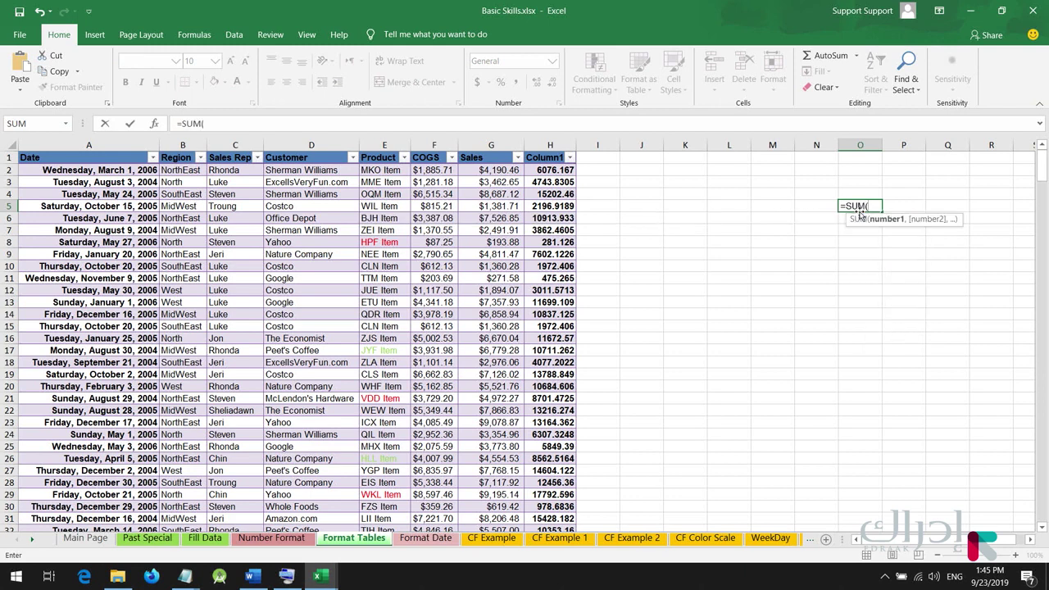
text(Table2)
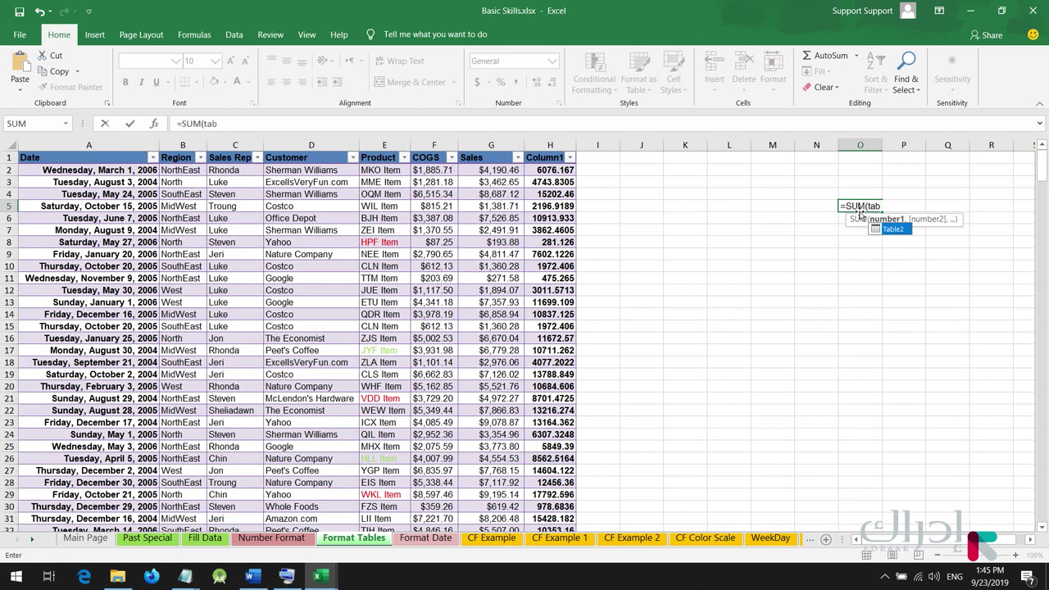
key(Escape)
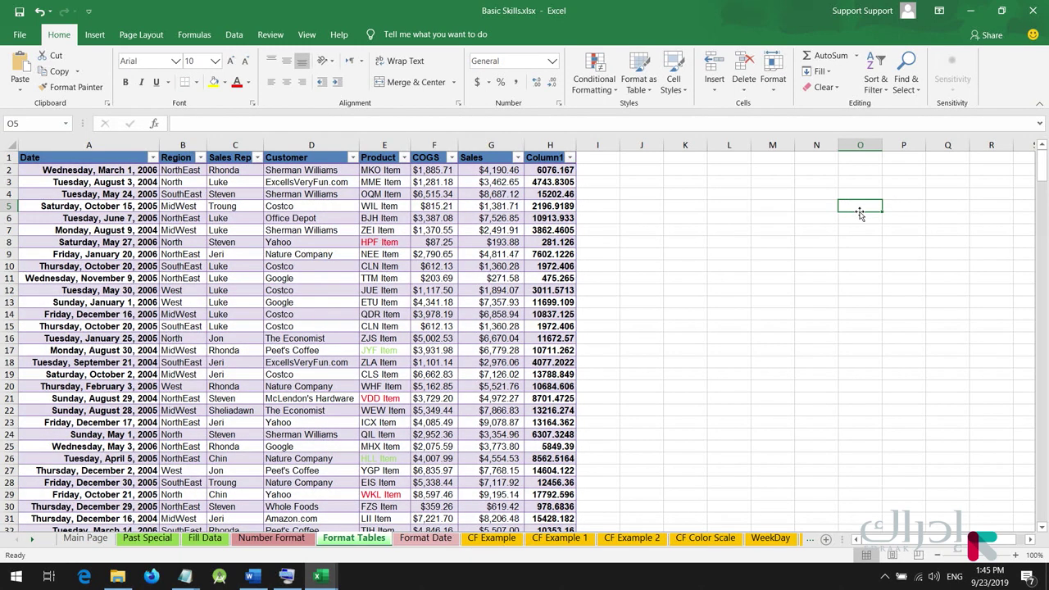
- Rename the table as SalesTable
click(300, 231)
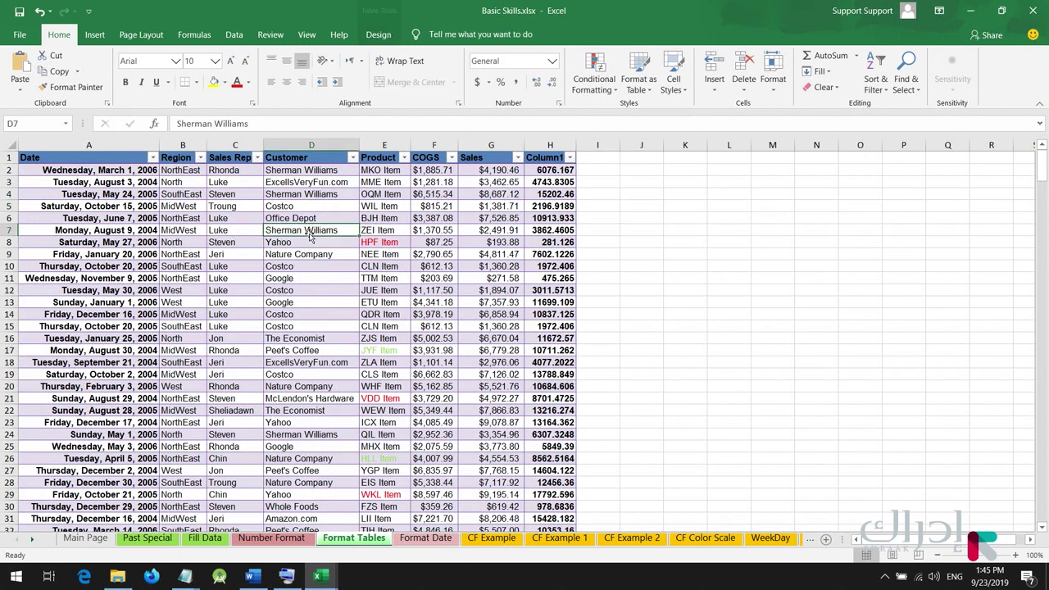
click(378, 34)
drag(7, 72, 58, 72)
text(SalesTa)
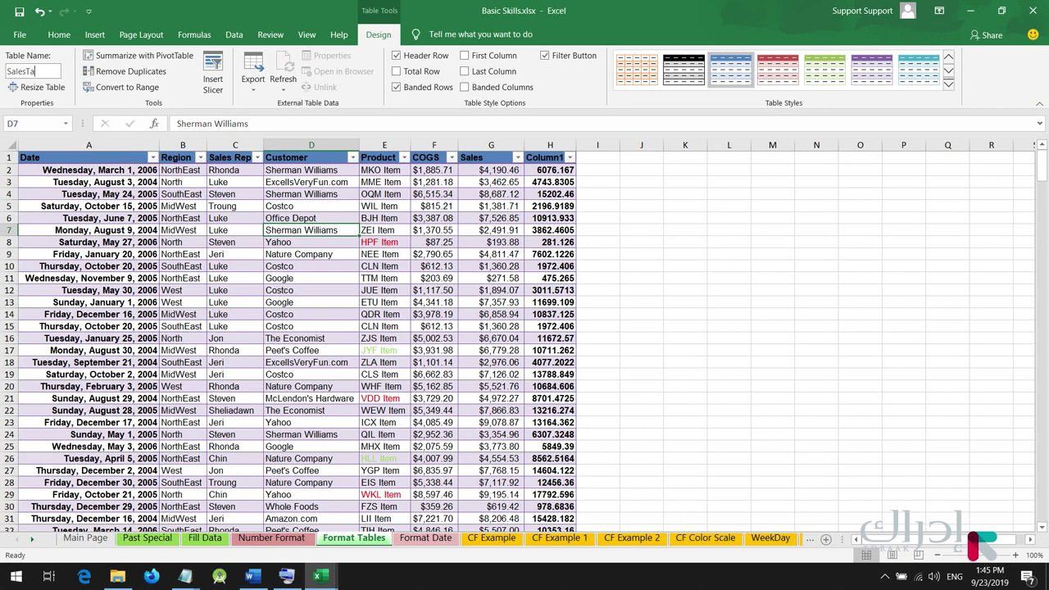
text(ble)
key(Return)
- Enter a SUM formula in cell O2 that totals the Sales column of SalesTable by structured reference, SalesTable[Sales]
click(861, 171)
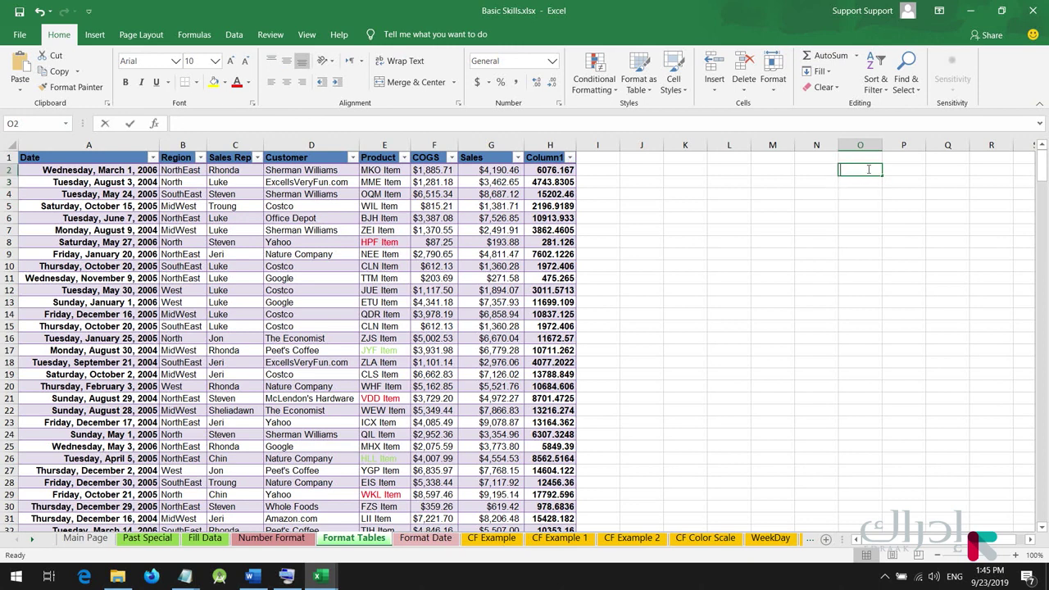
text(=su)
key(Tab)
text(SalesTable)
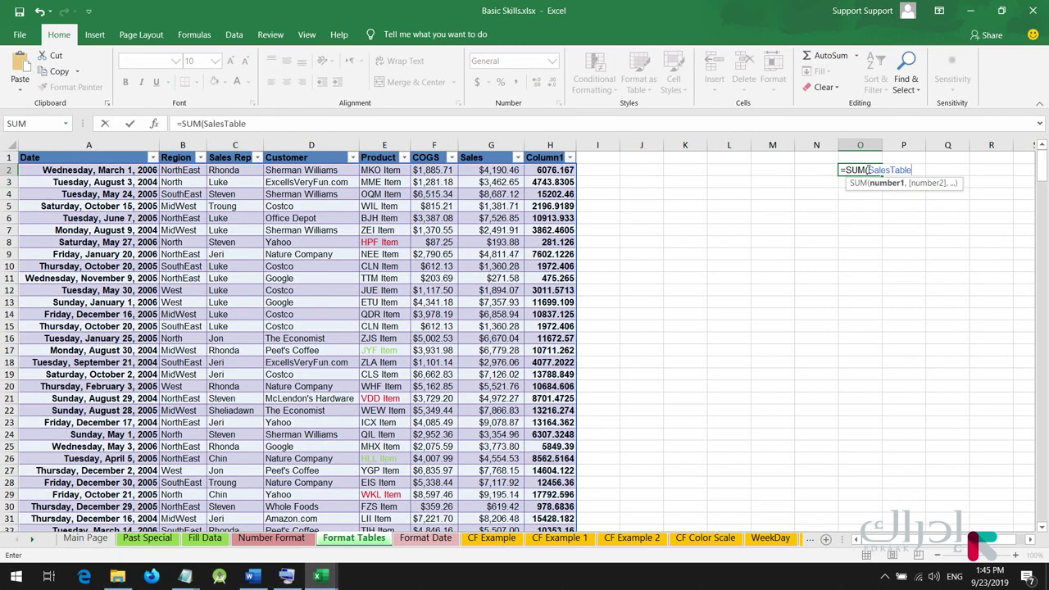
text([)
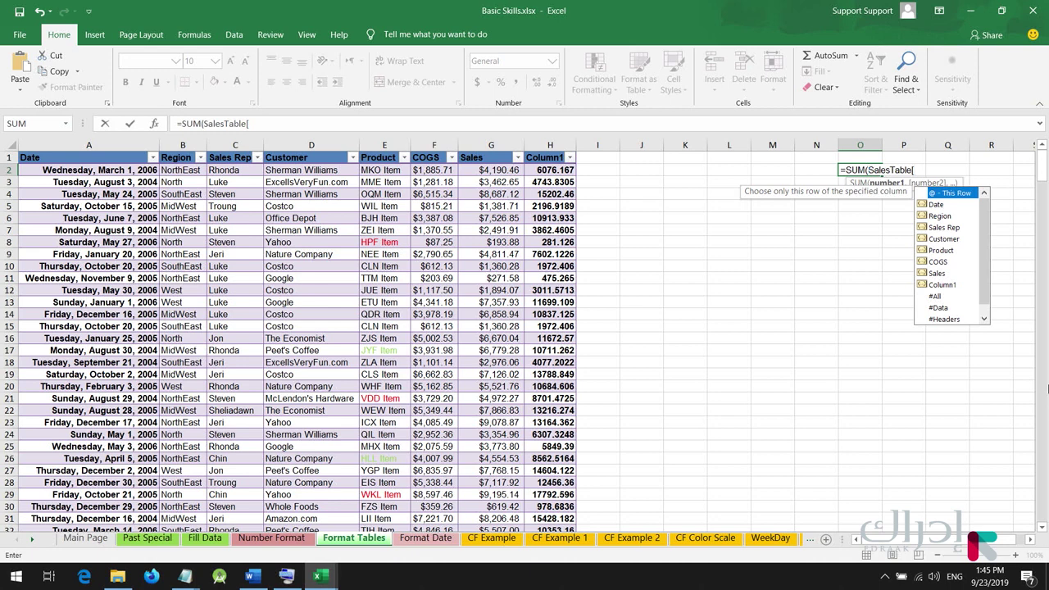
double_click(934, 273)
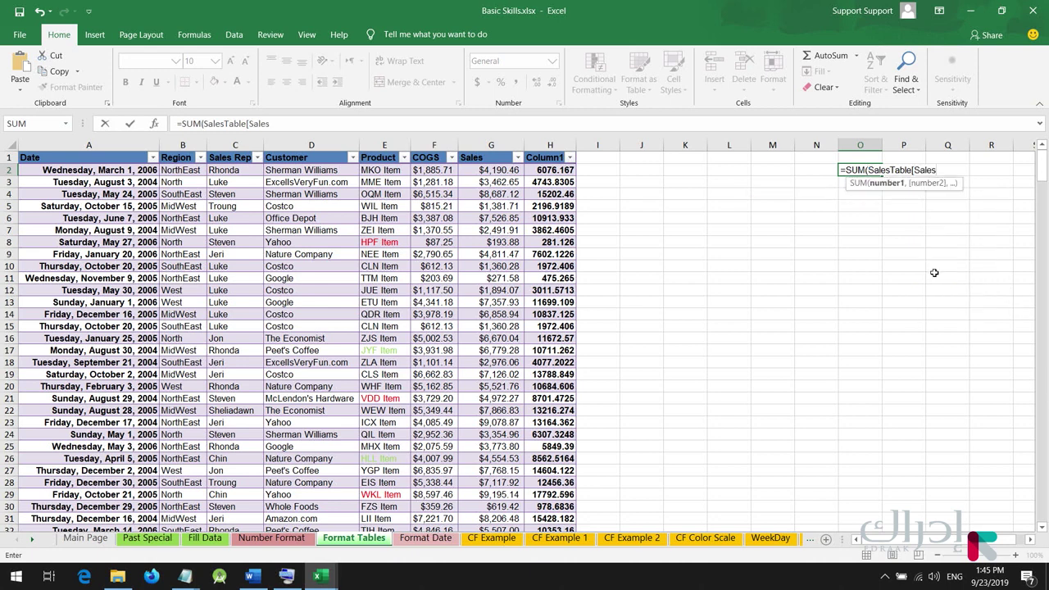
text(])
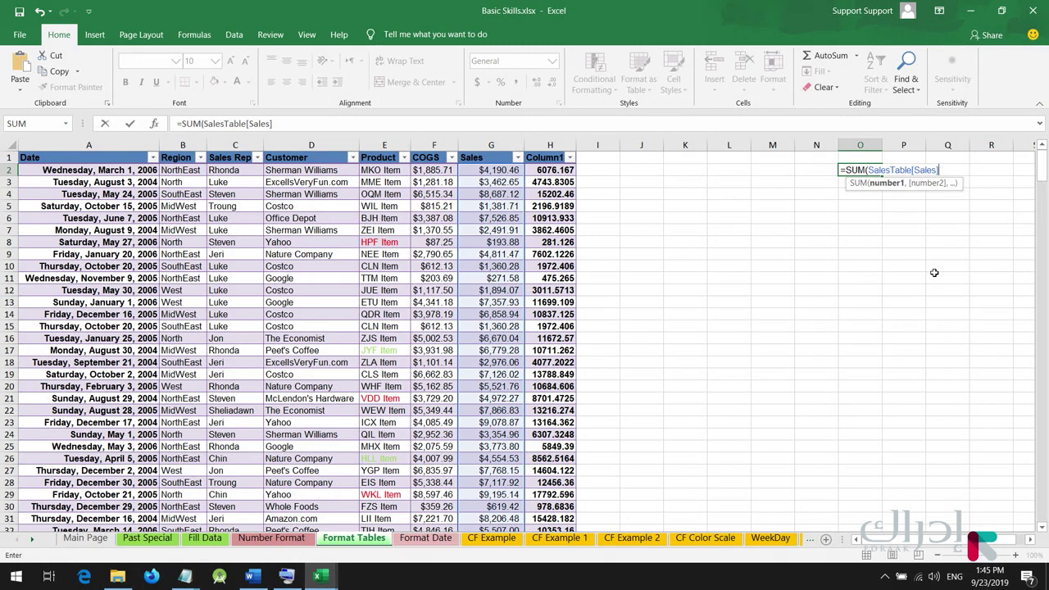
key(Return)
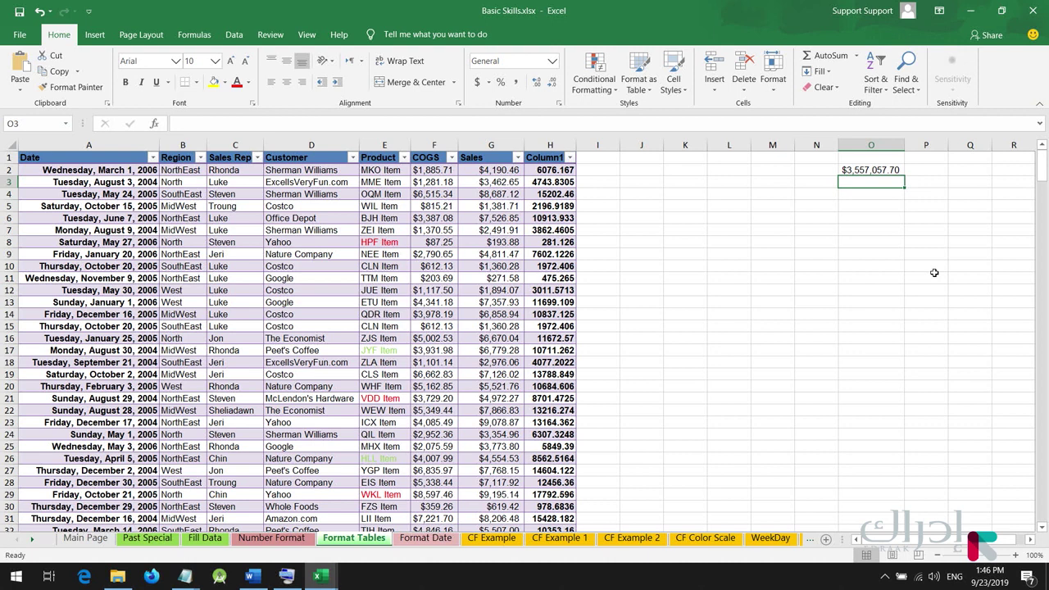
- Enter a SUM formula in cell O3 that totals the COGS column of SalesTable by structured reference, SalesTable[COGS]
text(=su)
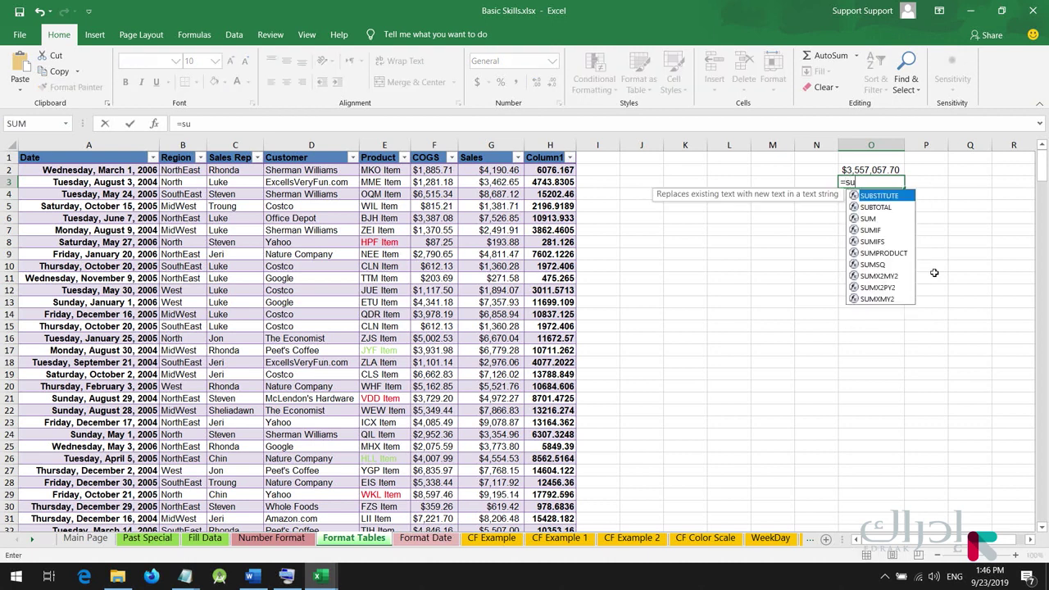
key(BackSpace)
text(um()
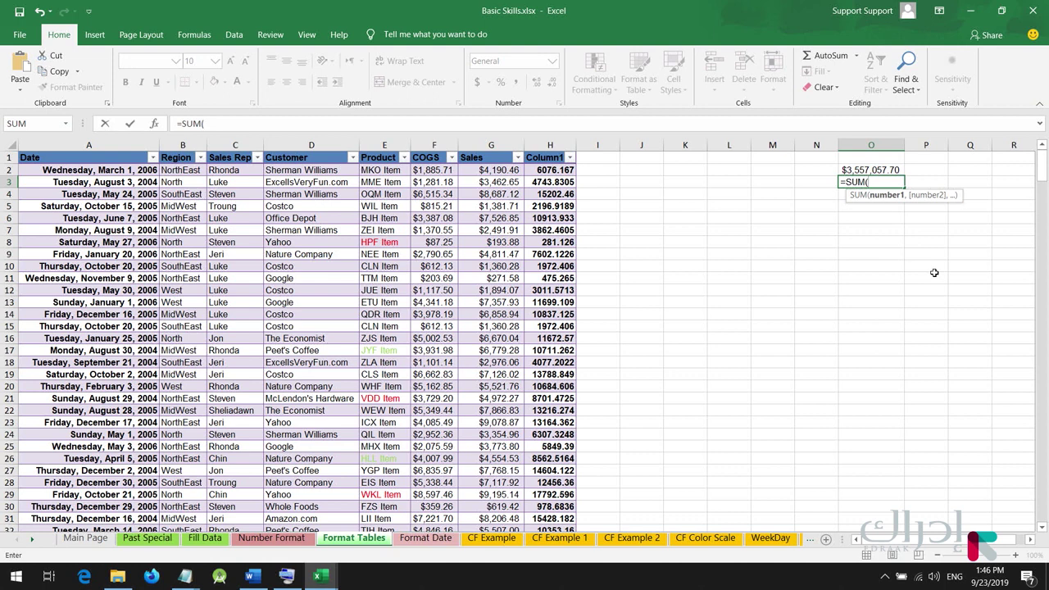
text(Sal)
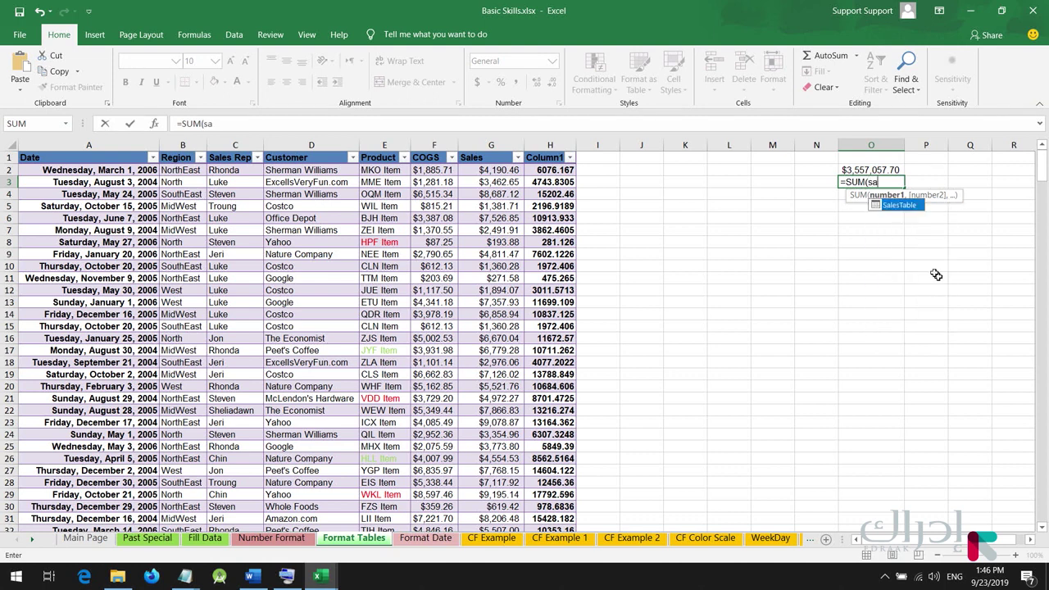
key(Tab)
text([)
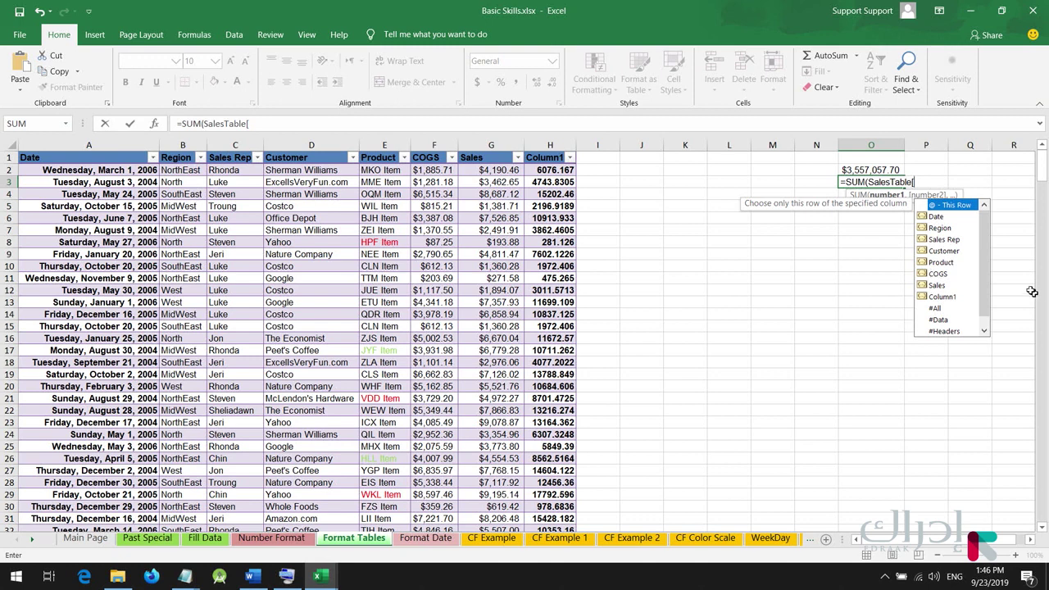
click(935, 275)
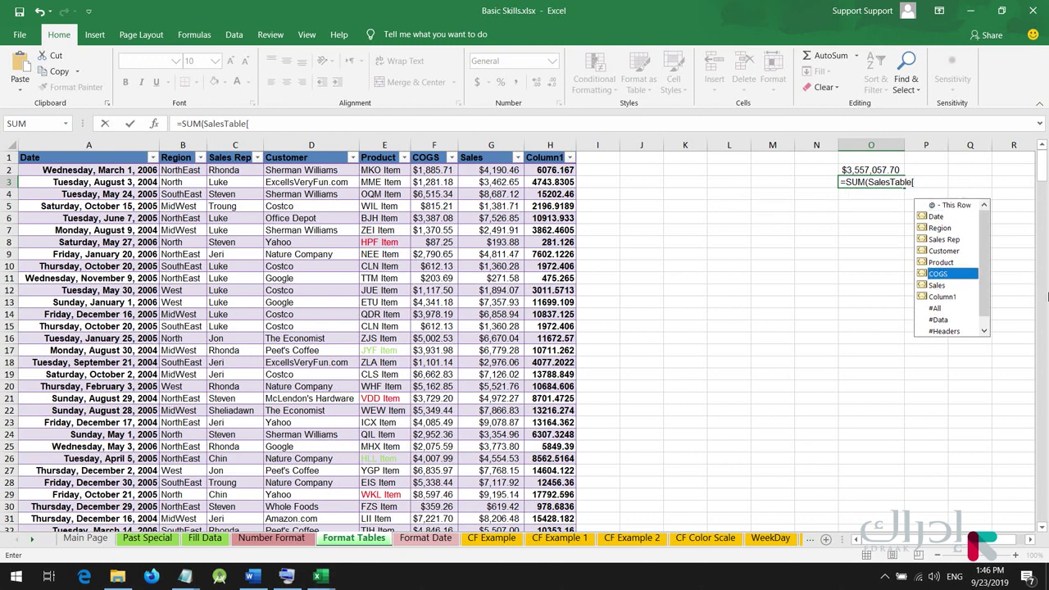
double_click(947, 275)
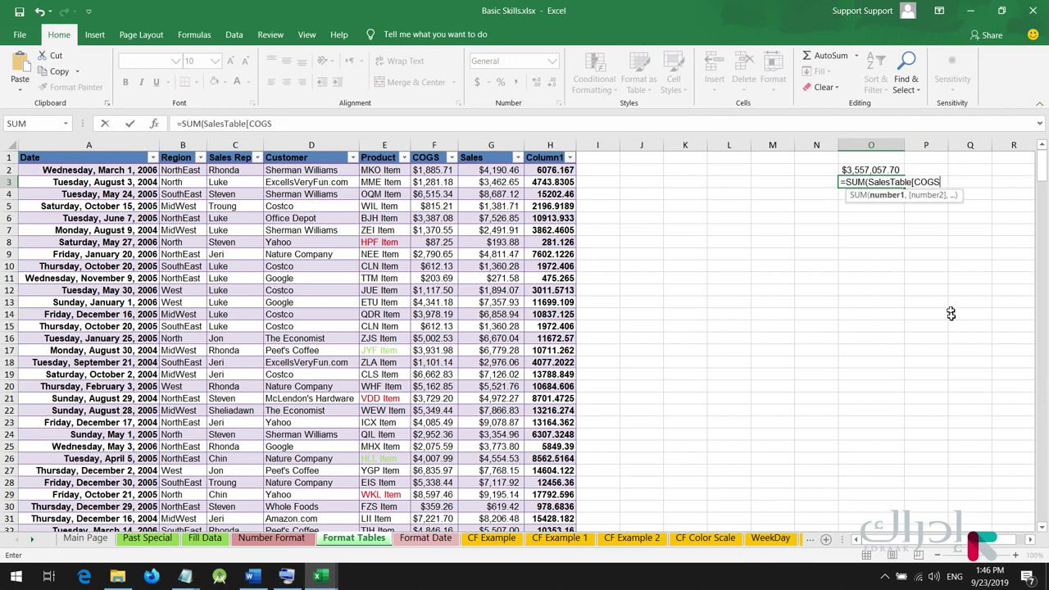
text(]))
key(Return)
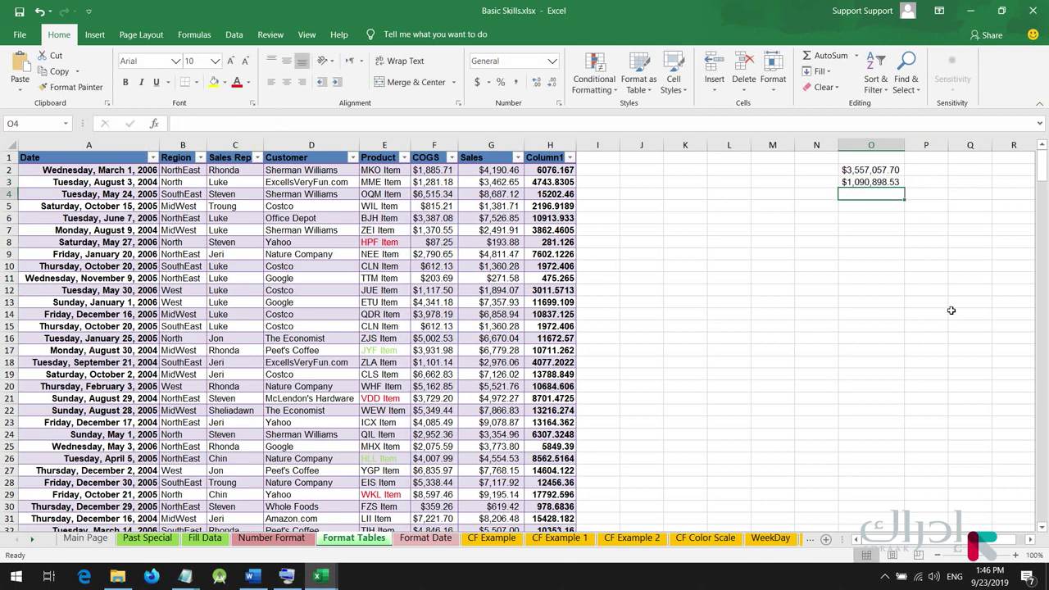
- Begin a VLOOKUP formula in cell O4 with cell M4 as the lookup value
text(=)
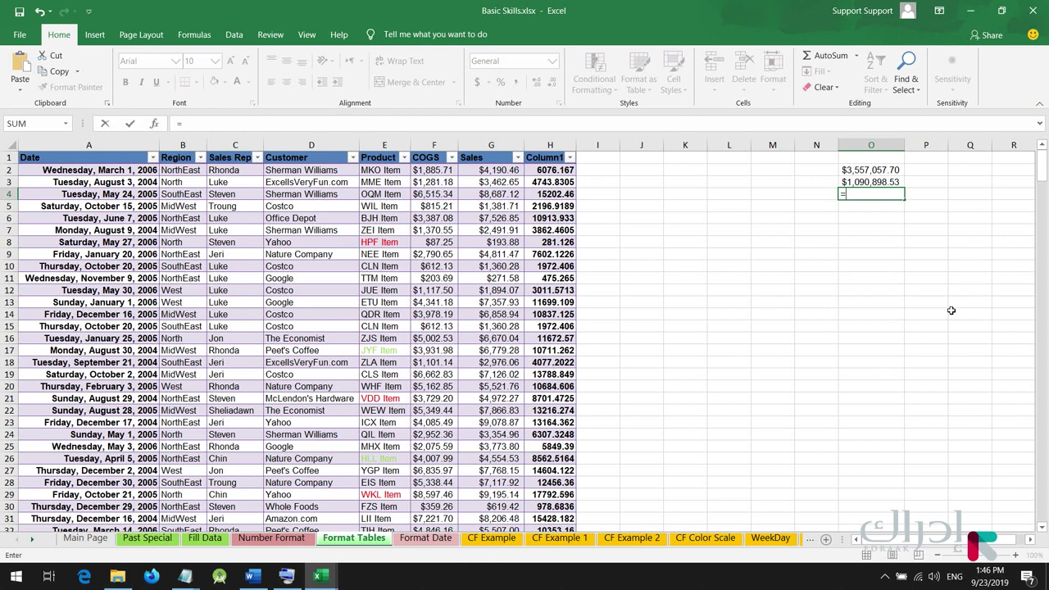
text(vl)
key(Tab)
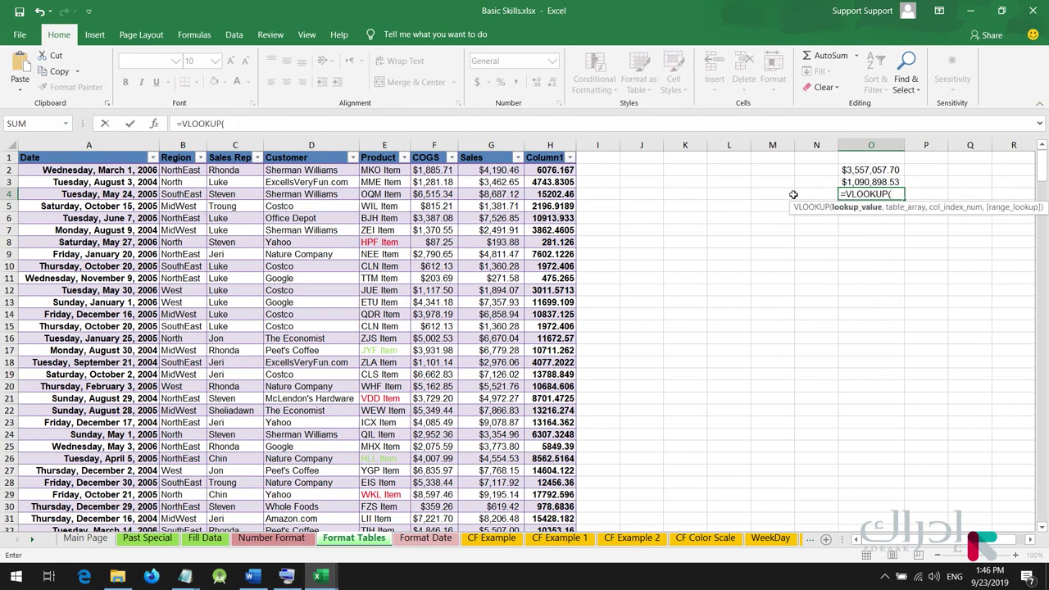
click(772, 194)
click(903, 194)
text(,)
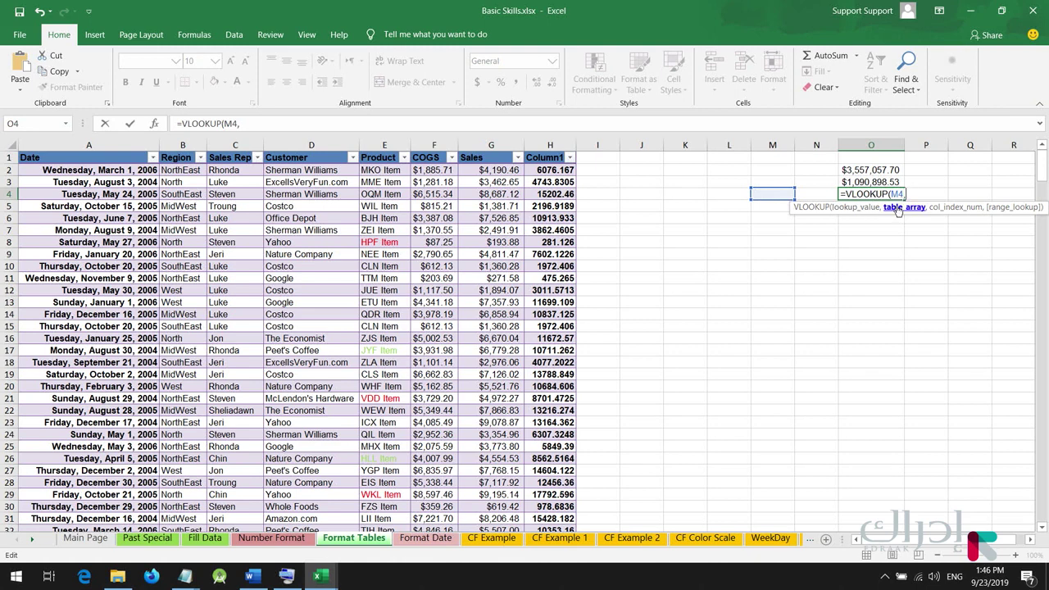
- Complete the VLOOKUP with SalesTable[#All] as the table array, column index 2 and FALSE for an exact match
text(sl)
key(BackSpace)
text(a)
key(Tab)
text([)
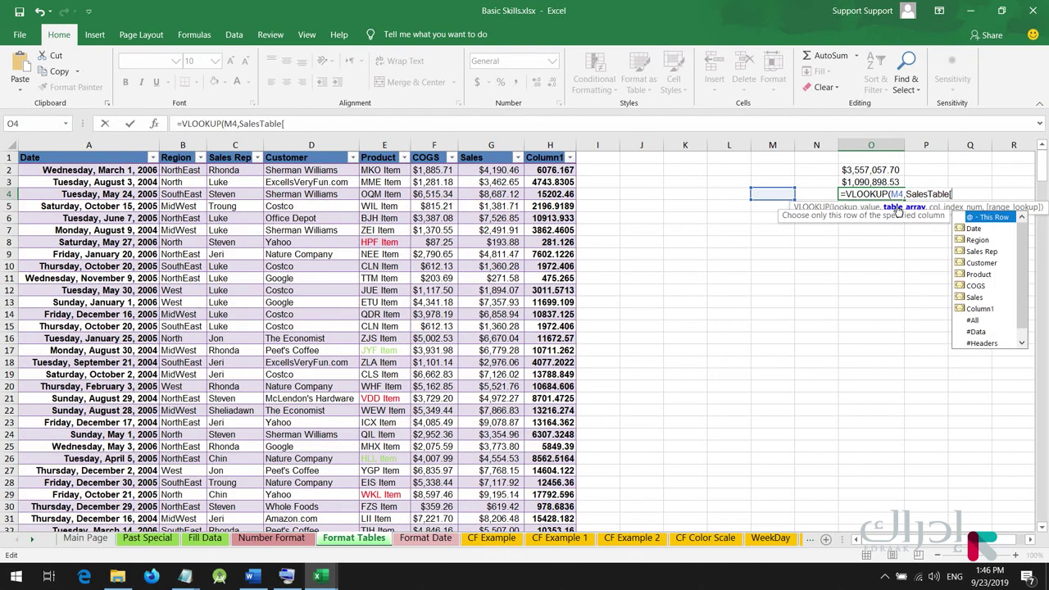
double_click(974, 320)
text(])
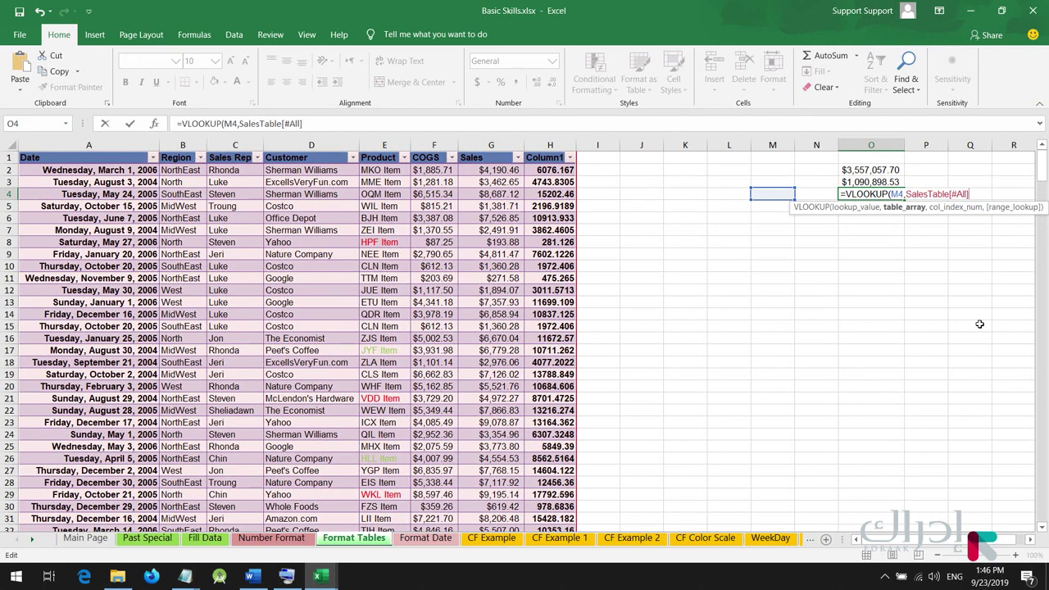
text(,)
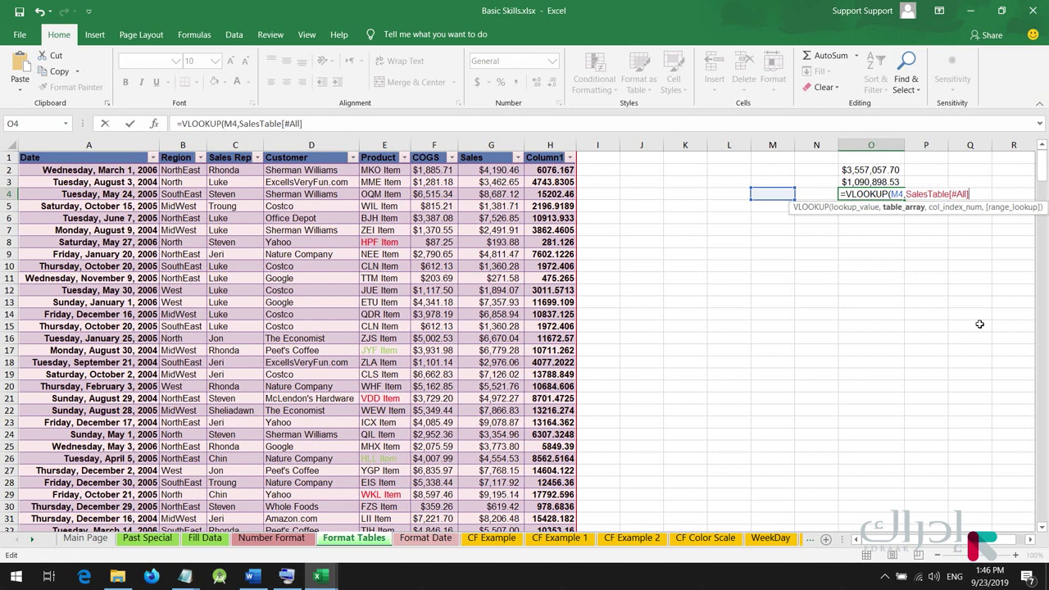
text(2)
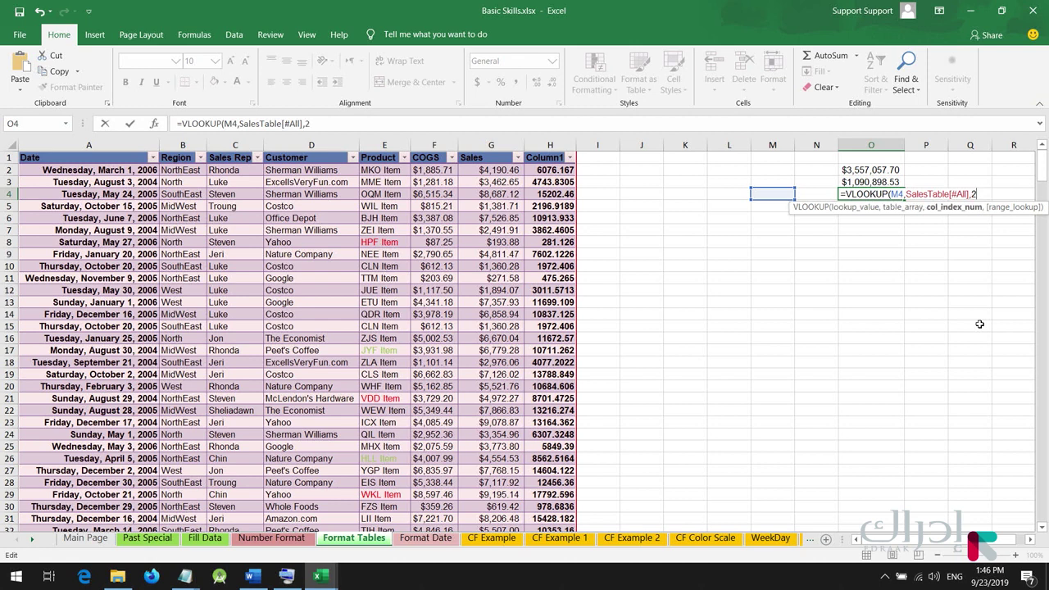
text(,false)
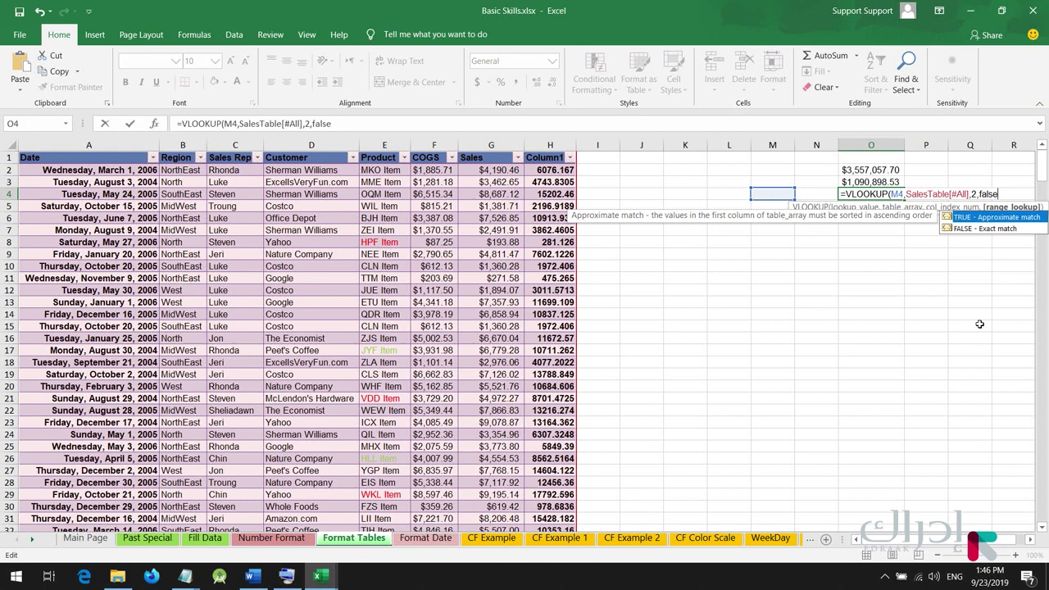
key(Return)
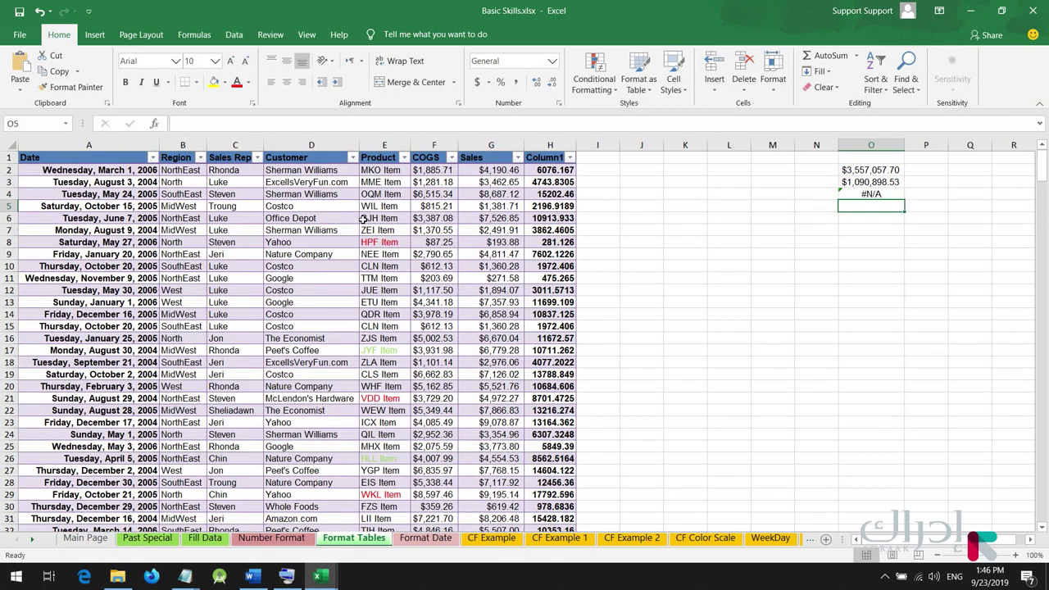
- Copy the date 8/3/2004 from cell A3 into the lookup cell M4
click(78, 182)
drag(215, 123, 50, 121)
key(ctrl+c)
key(Return)
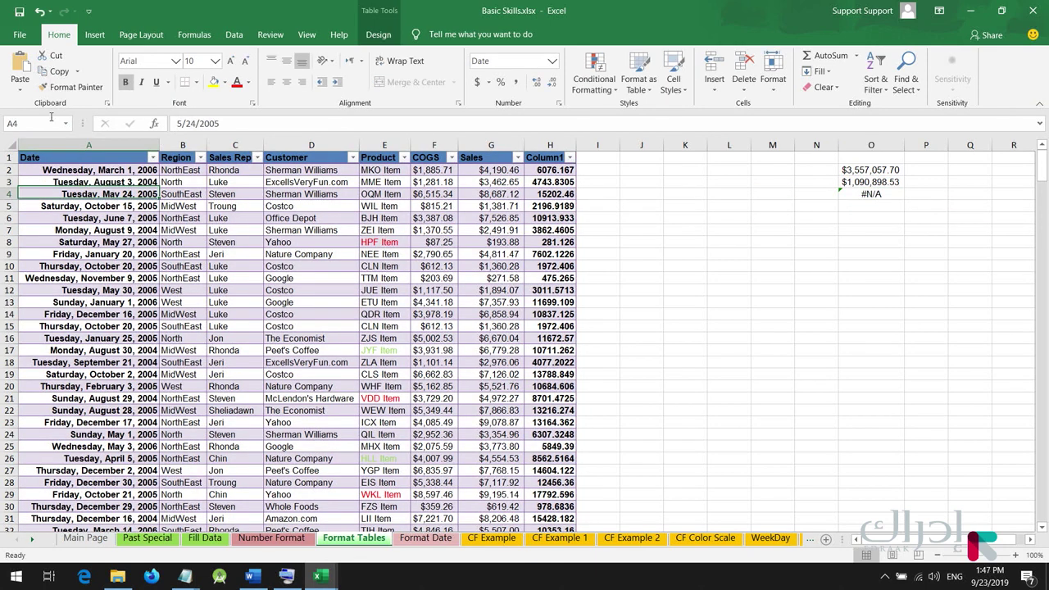
click(772, 193)
key(ctrl+v)
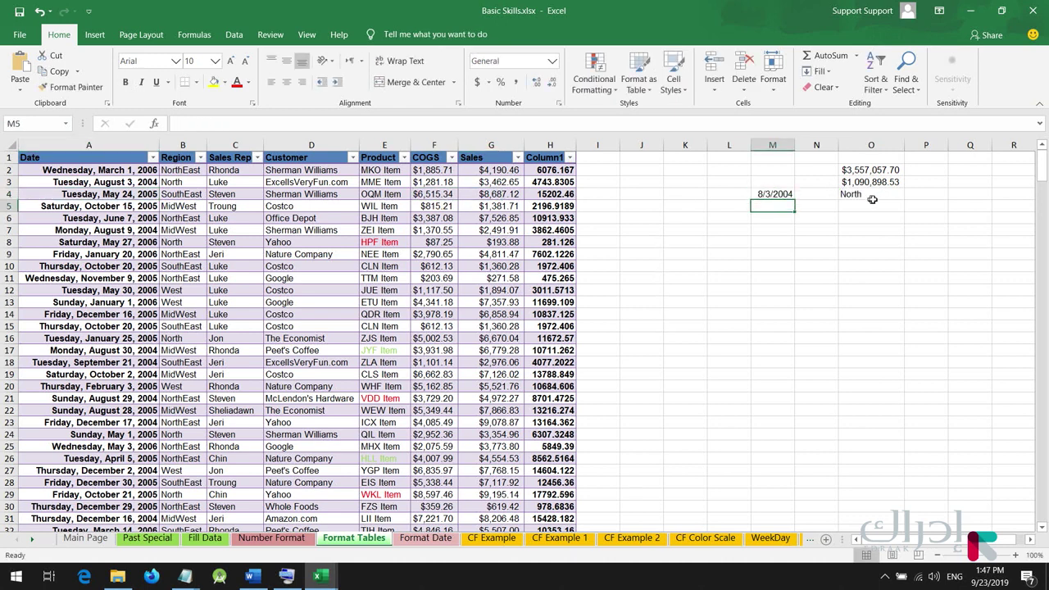
- Examine the VLOOKUP formula in O4 together with the Region column and the lookup date in M4
click(849, 193)
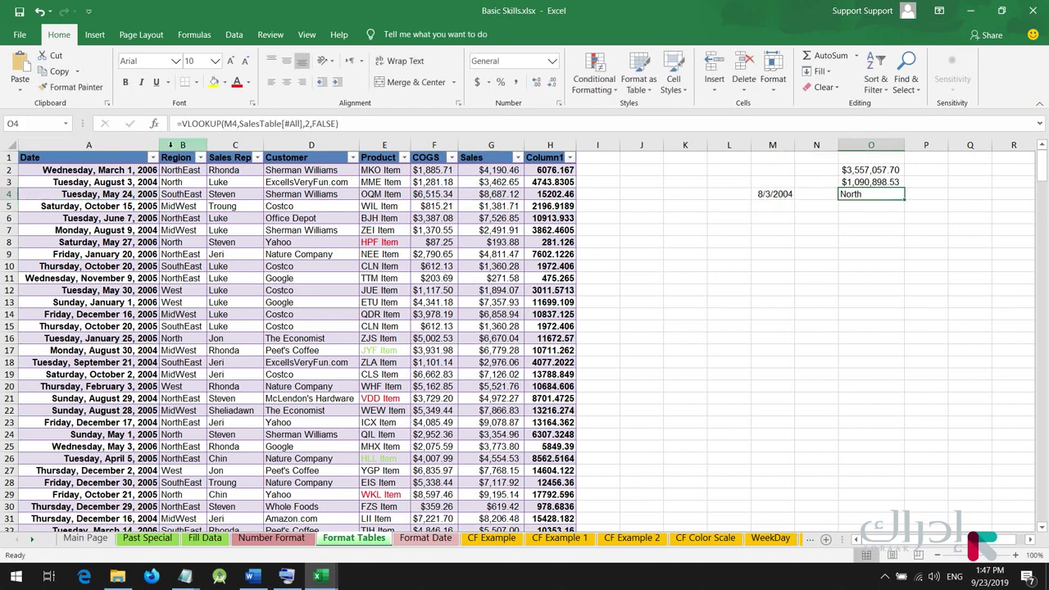
click(179, 144)
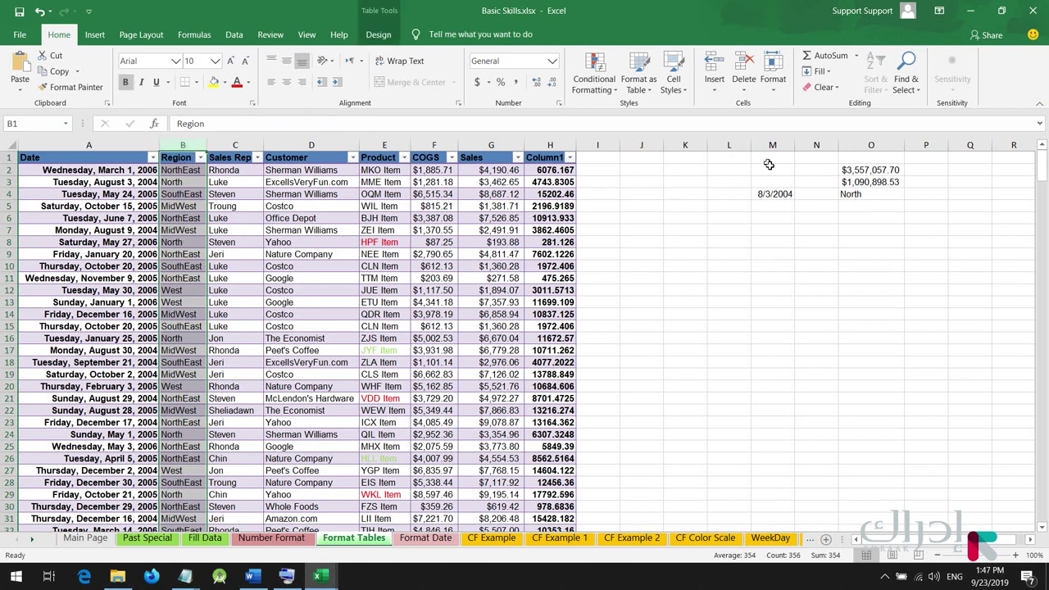
click(778, 193)
double_click(857, 193)
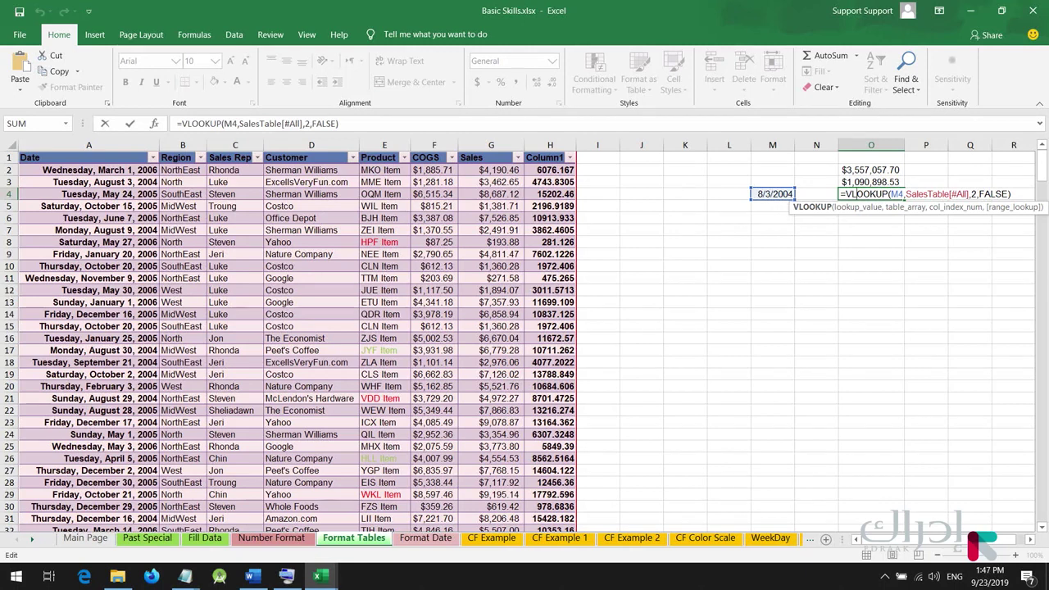
key(Return)
- Convert SalesTable to a normal range and open the VLOOKUP formula in O4 to inspect its table reference
click(272, 205)
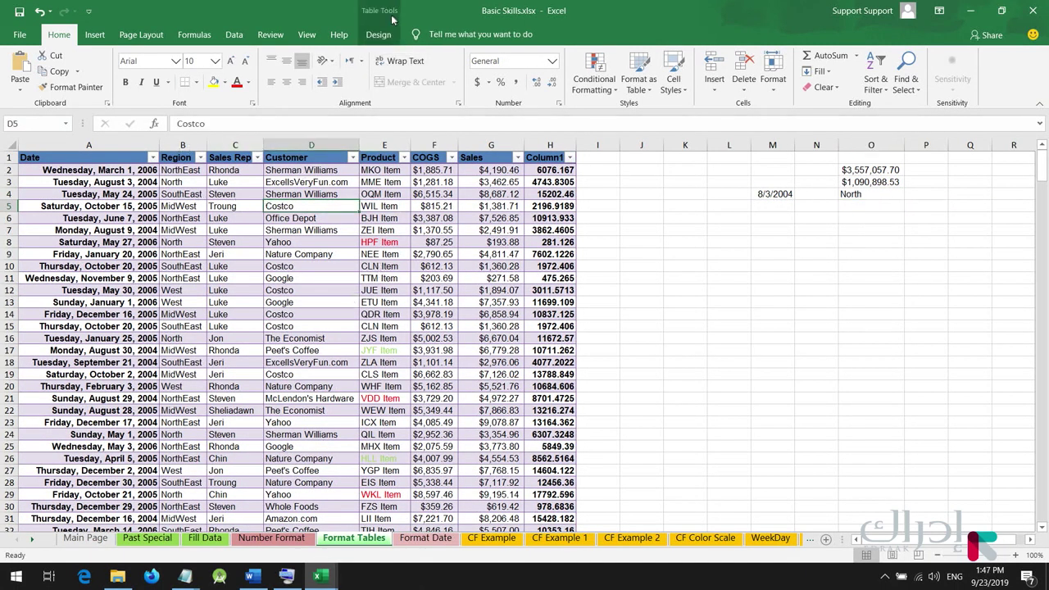
click(387, 37)
click(131, 87)
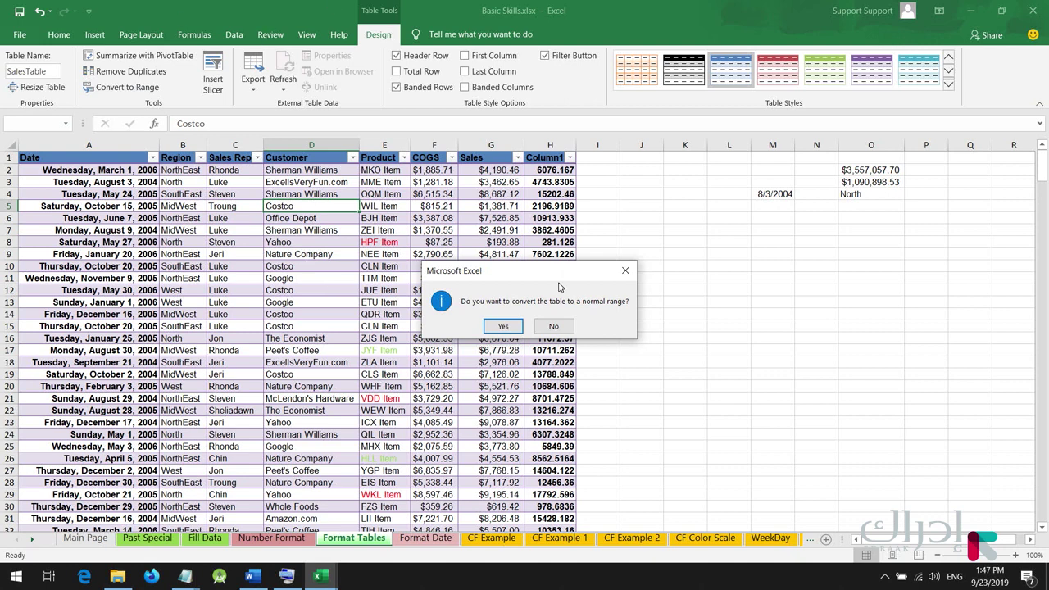
drag(553, 271, 531, 268)
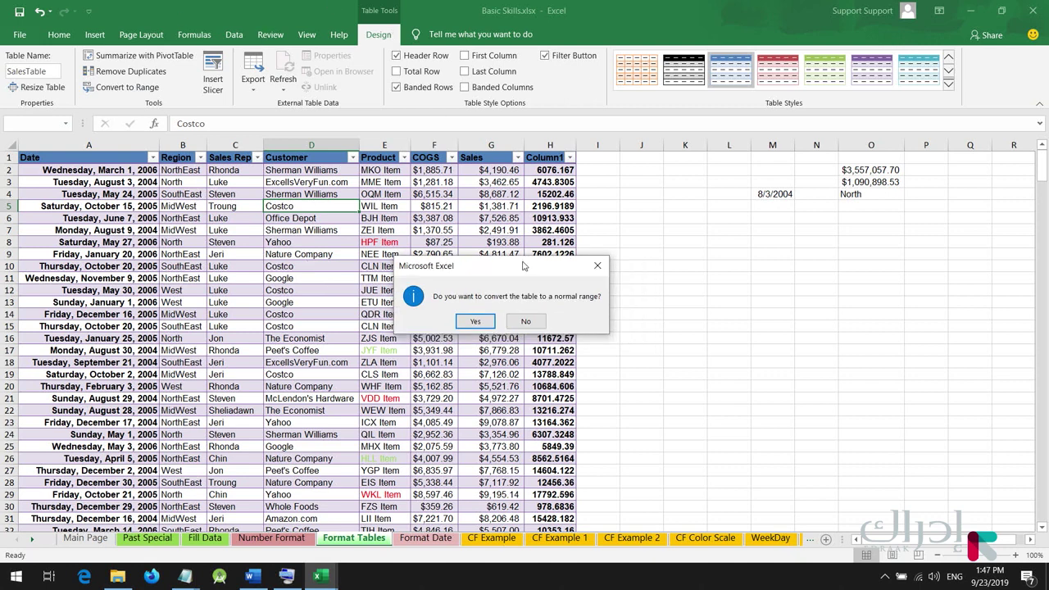
click(482, 321)
double_click(887, 198)
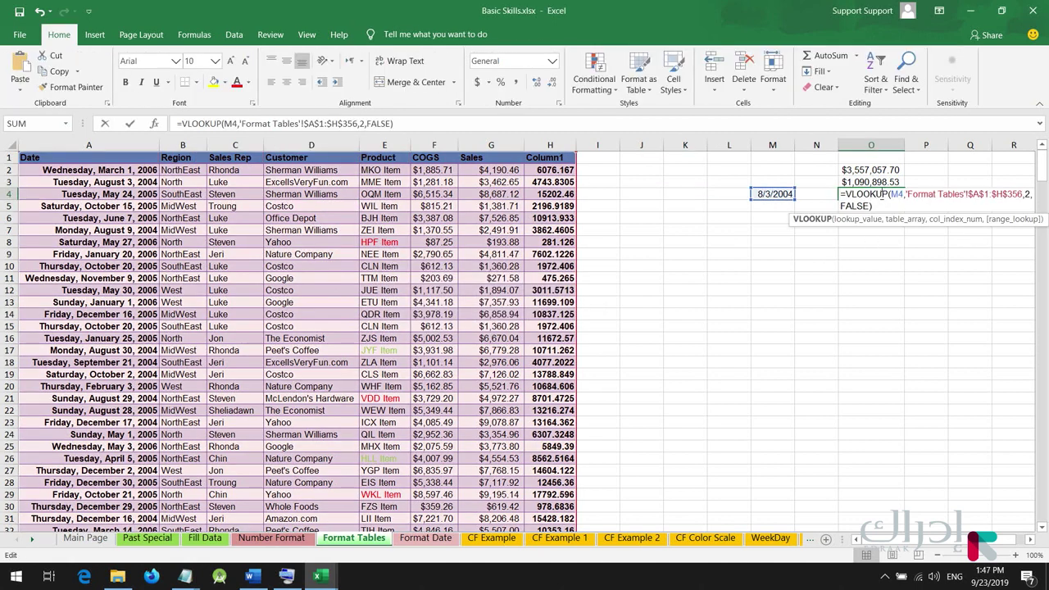